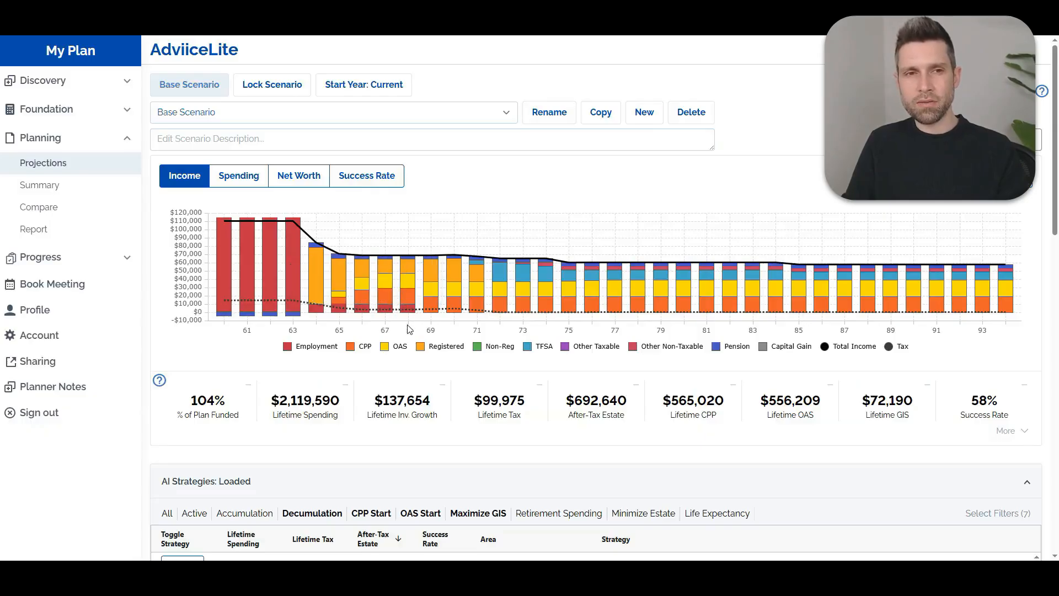
Step: Review the base scenario's spending and net worth projections, and return to the income projection
left_click(256, 188)
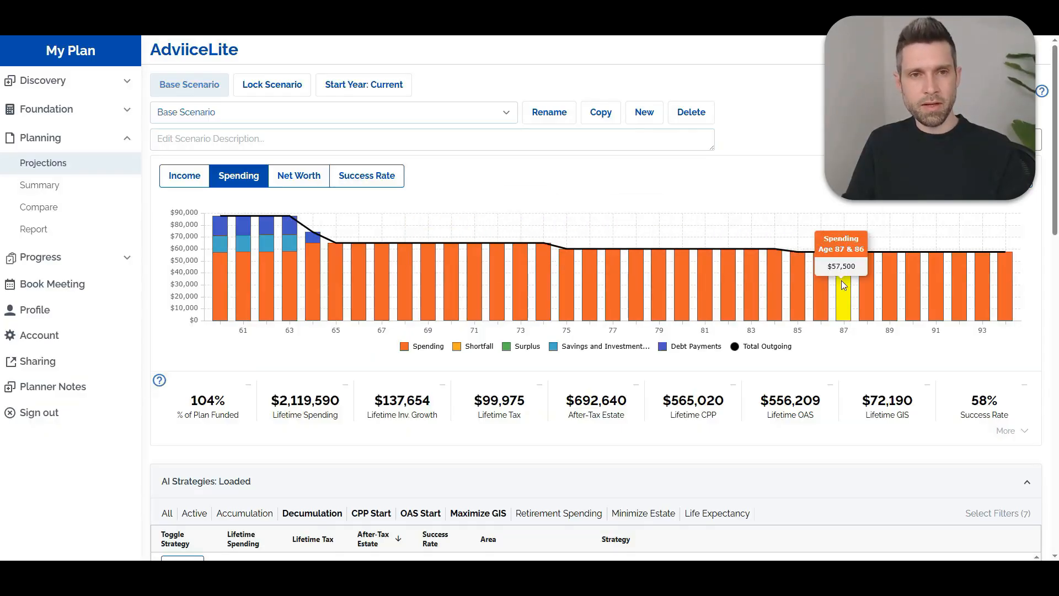
left_click(297, 175)
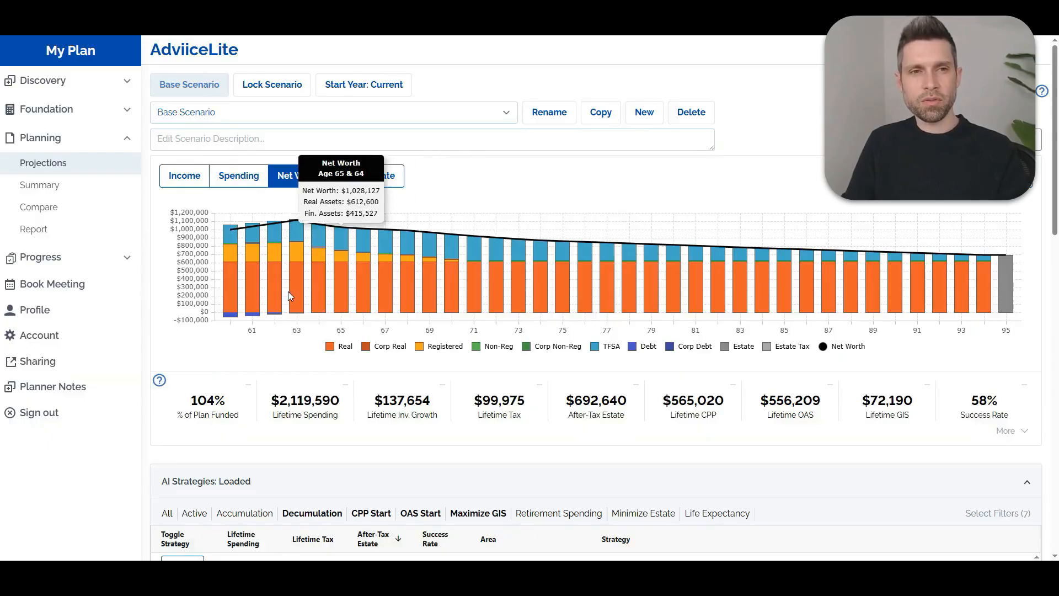
left_click(184, 176)
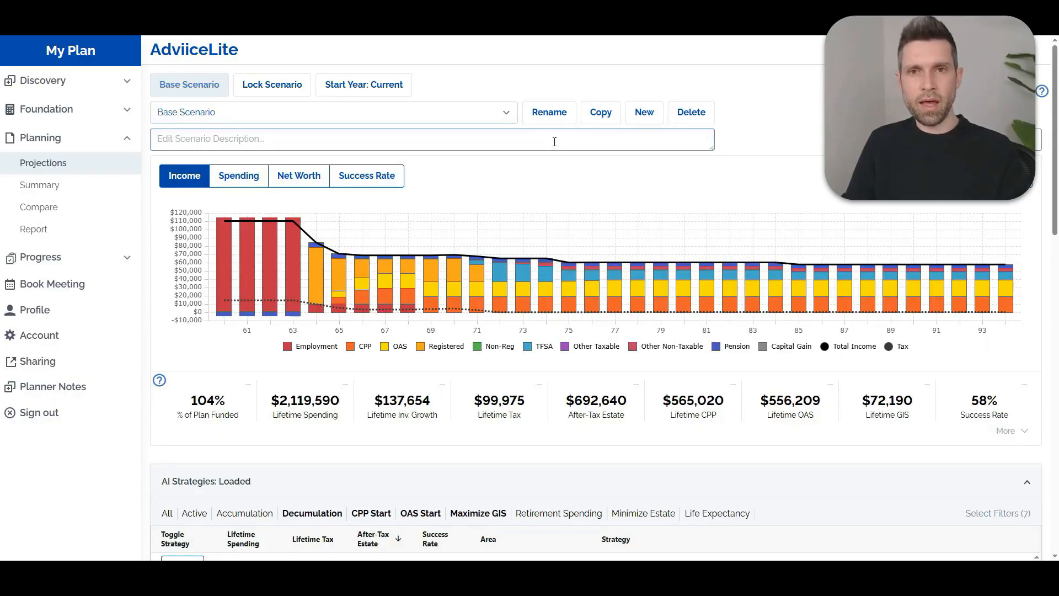
Step: Copy the base scenario and rename the copy to "+AI Strategies"
left_click(598, 121)
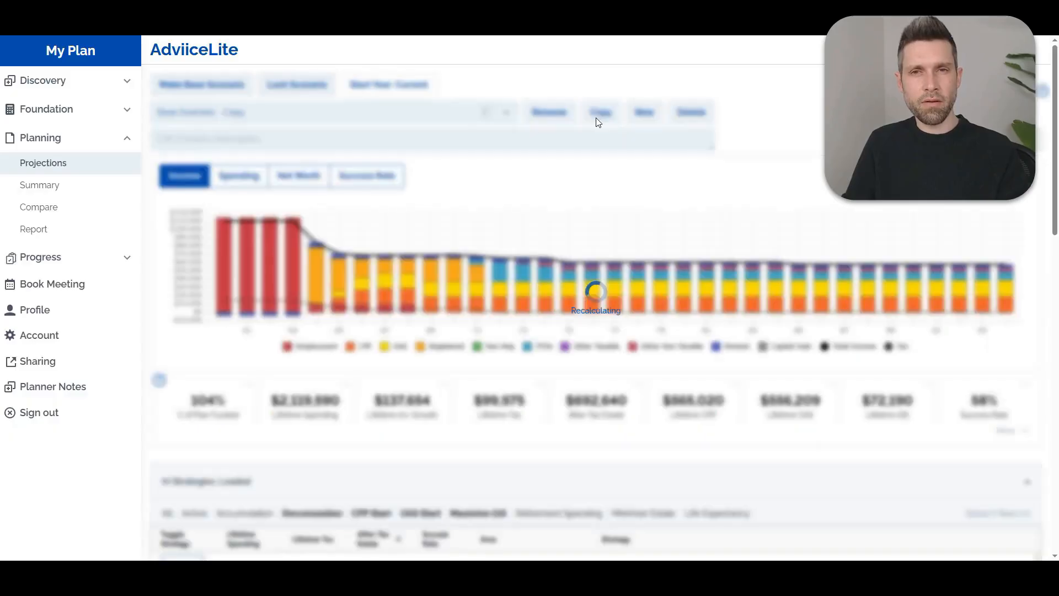
left_click(559, 113)
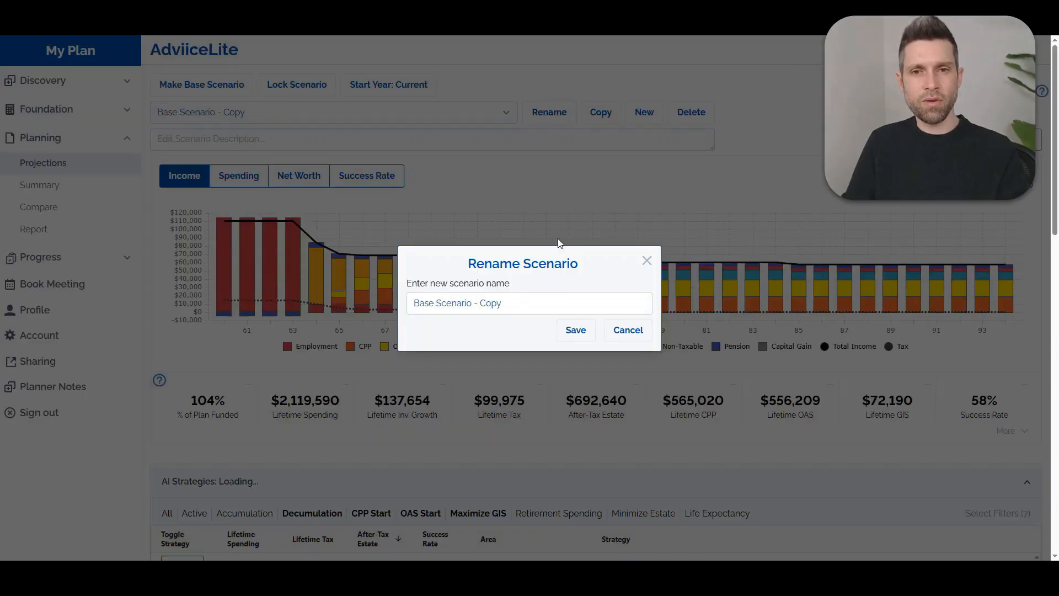
left_click_drag(503, 303, 400, 305)
type("+AI Strategies")
left_click(575, 330)
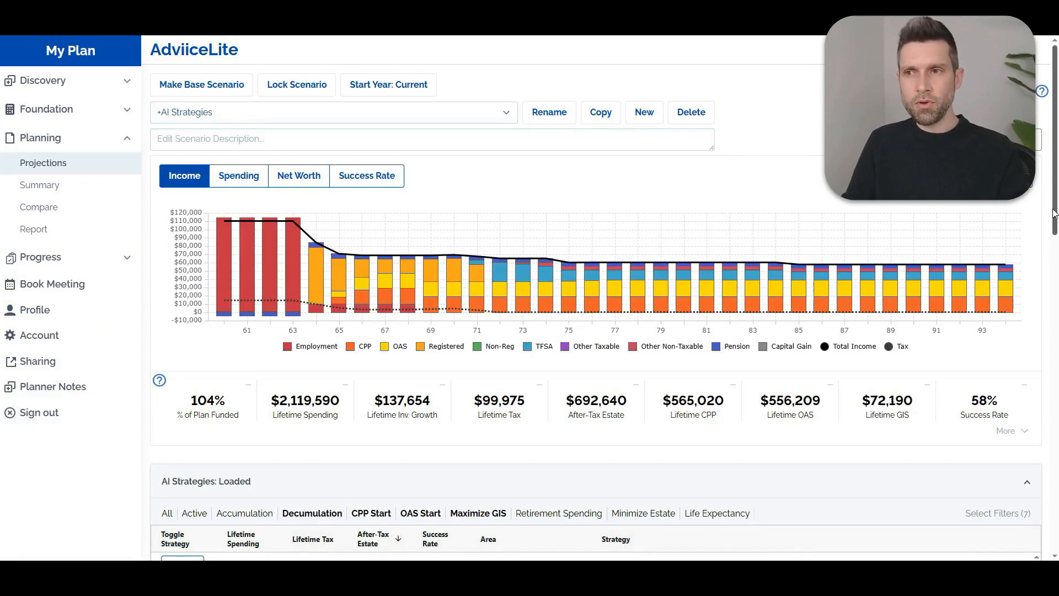
Step: Compare the top AI strategy's after-tax estate and success rate with the plan's, and enable that Maximize GIS strategy of RRSP contributions between ages 64 and 71
left_click_drag(1054, 215, 1054, 275)
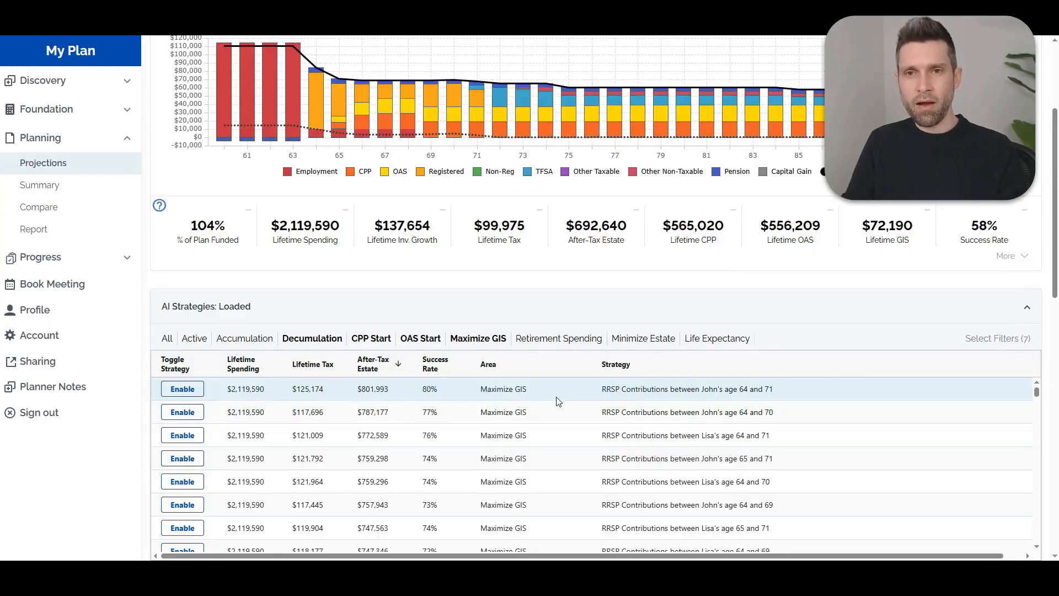
left_click_drag(405, 394, 356, 391)
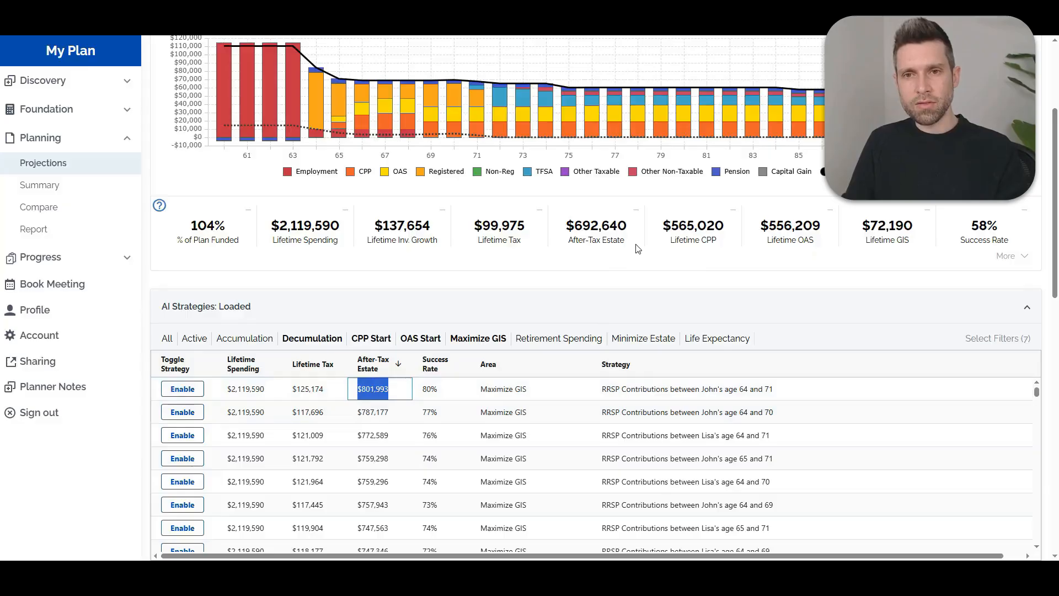
left_click_drag(635, 245, 561, 222)
left_click(587, 252)
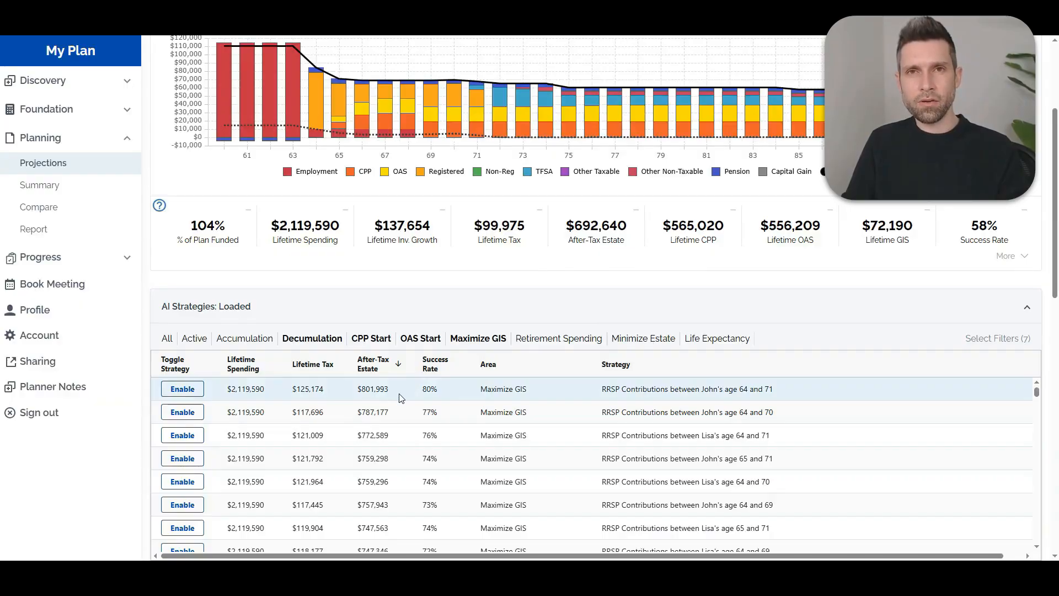
left_click(439, 390)
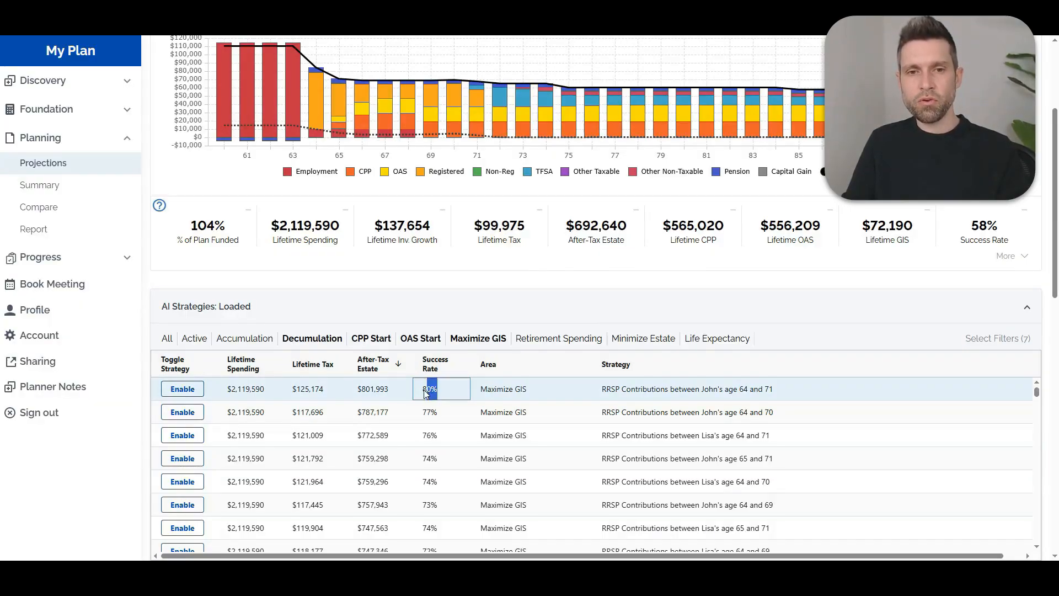
left_click(517, 288)
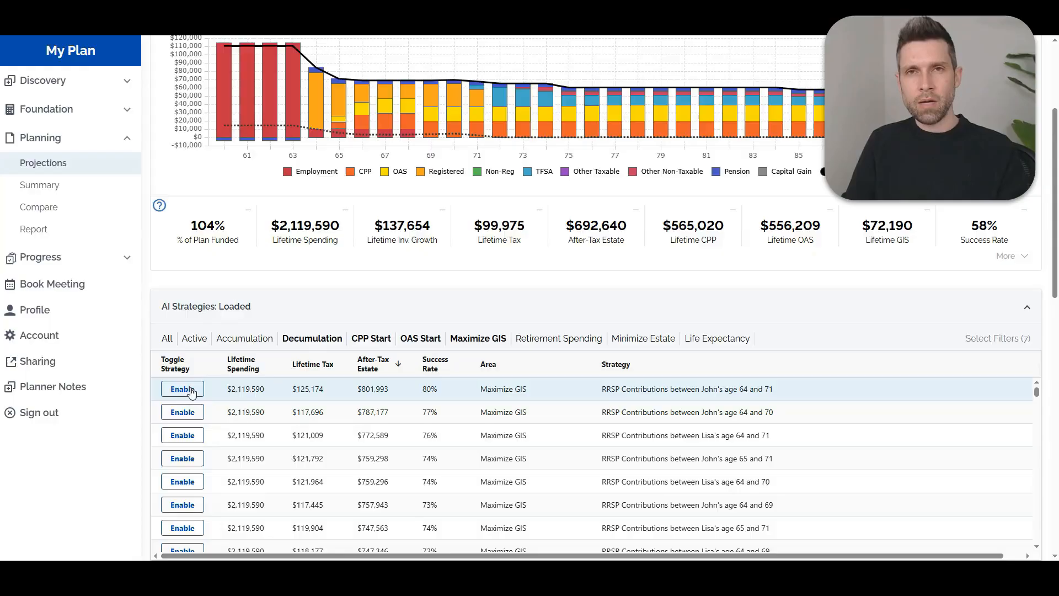
left_click(190, 390)
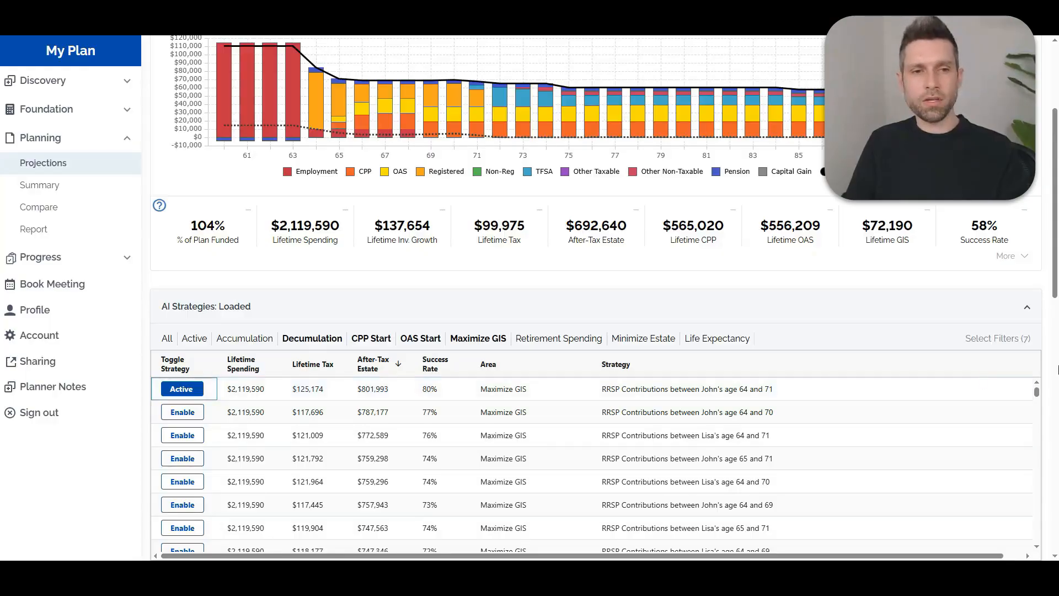
Step: Enable the CPP Start Age strategies that start CPP at 70 for both spouses, beginning with the older one
scroll(1055, 301, "up", 2)
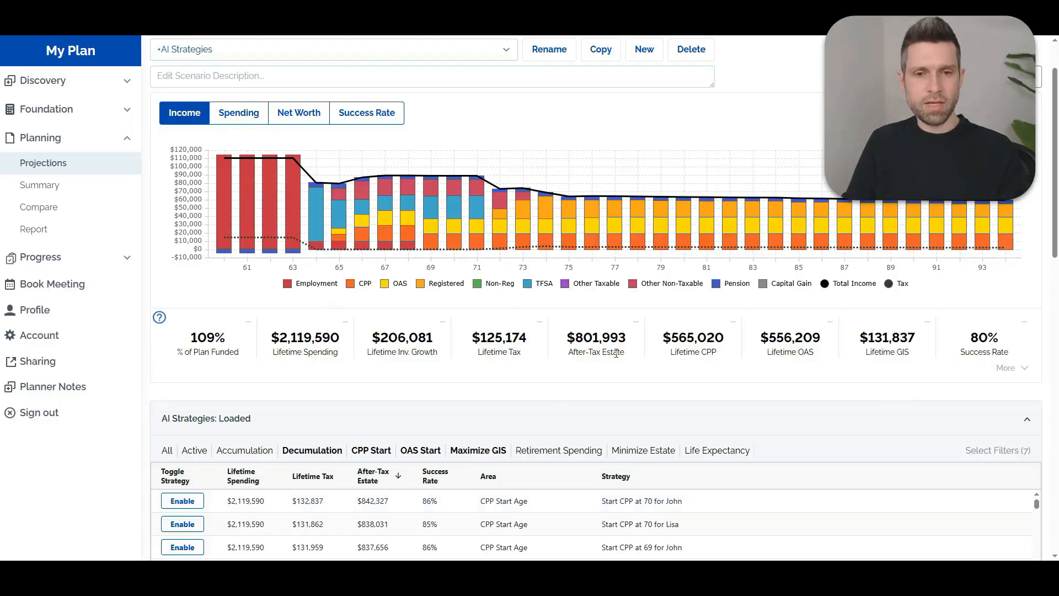
left_click_drag(393, 504, 355, 503)
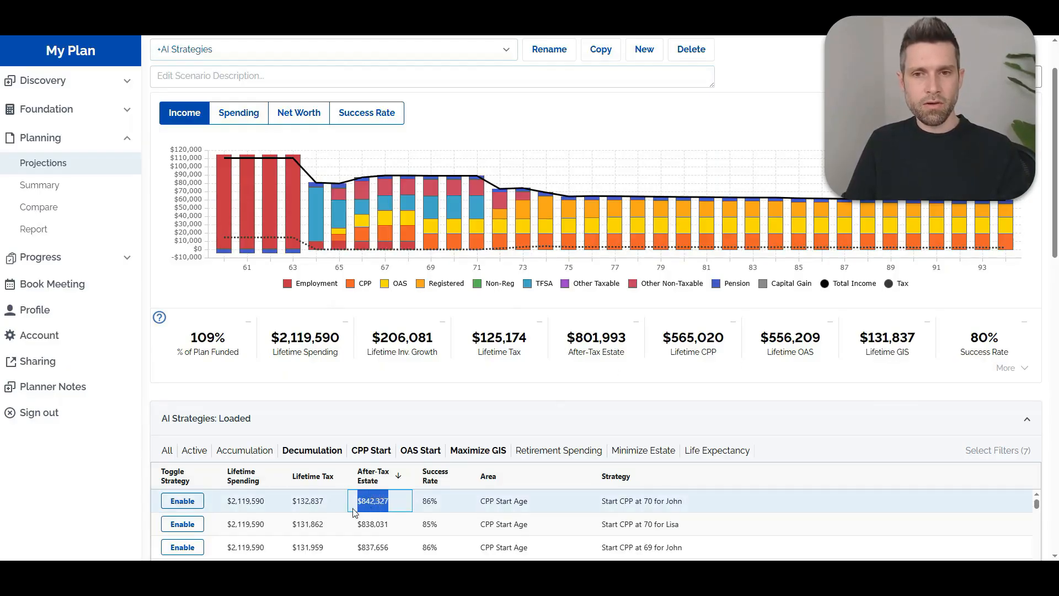
left_click(403, 393)
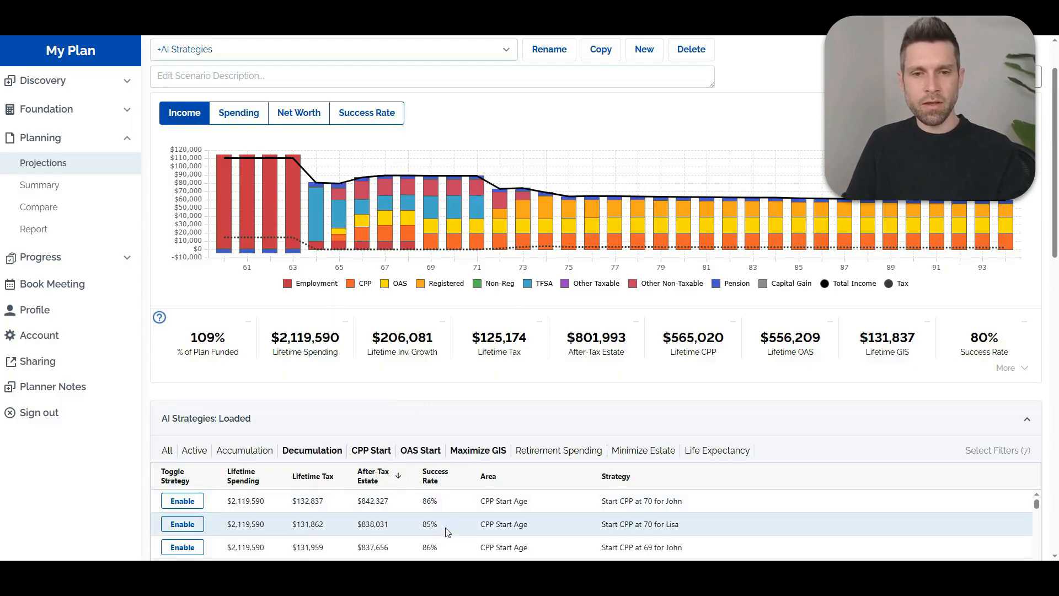
left_click_drag(432, 503, 423, 503)
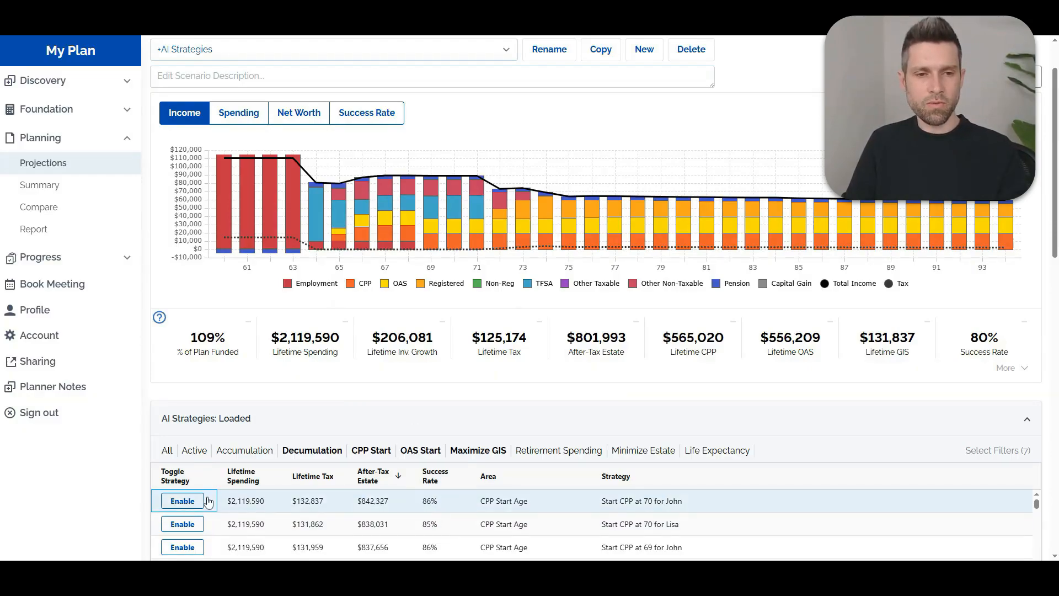
left_click(185, 503)
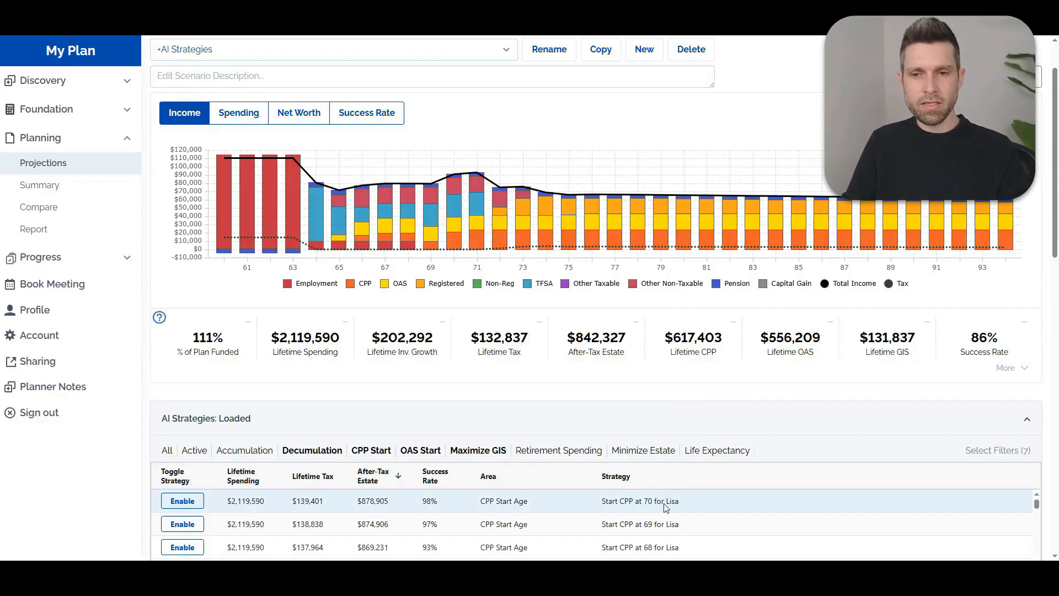
left_click(186, 506)
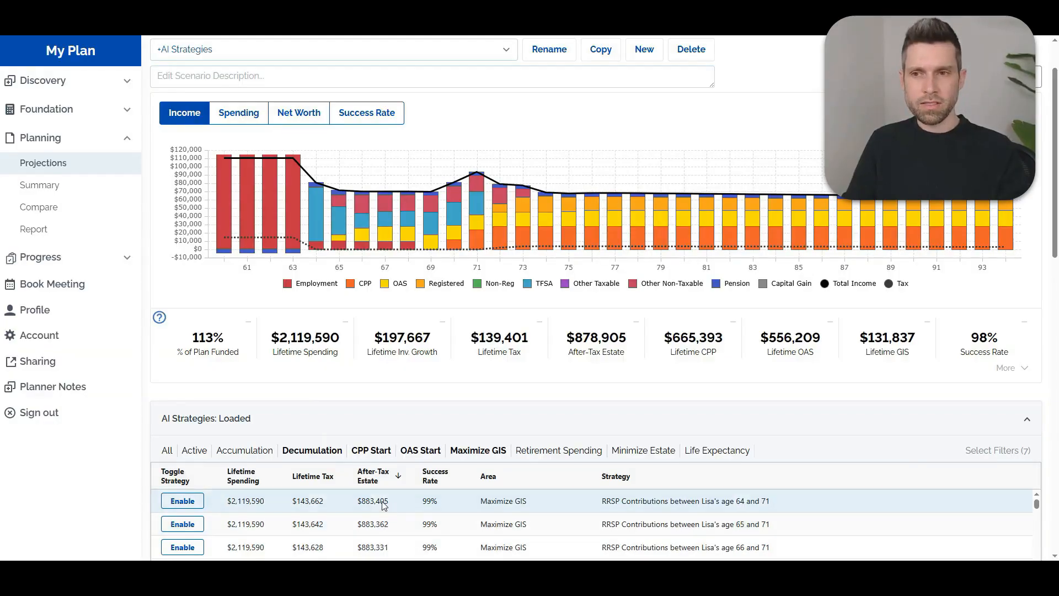
Step: Enable the younger spouse's RRSP contributions between ages 64 and 71 and the strategy starting their OAS at 66
left_click(196, 504)
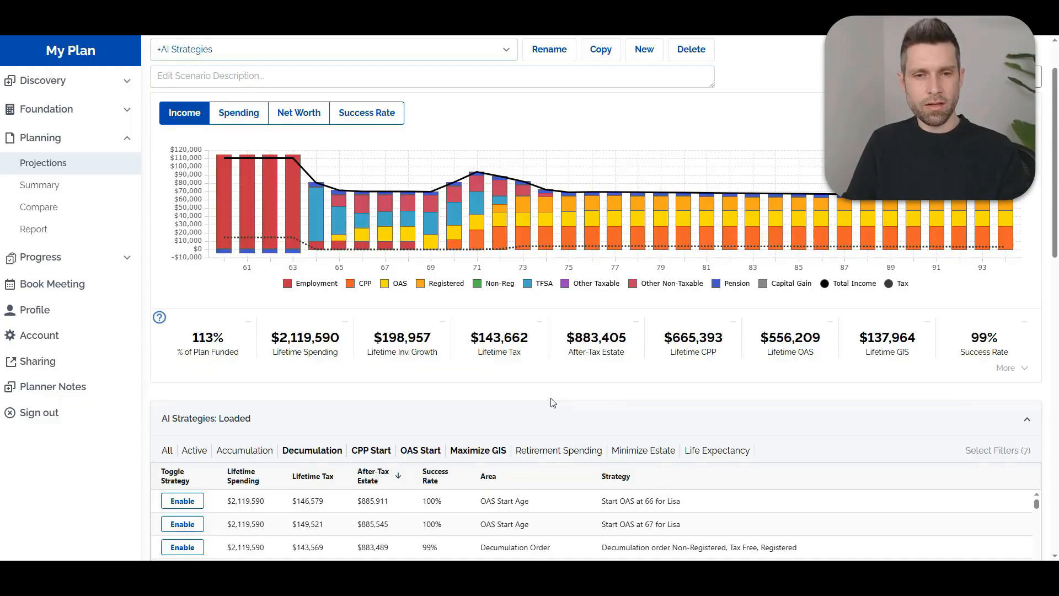
left_click(200, 507)
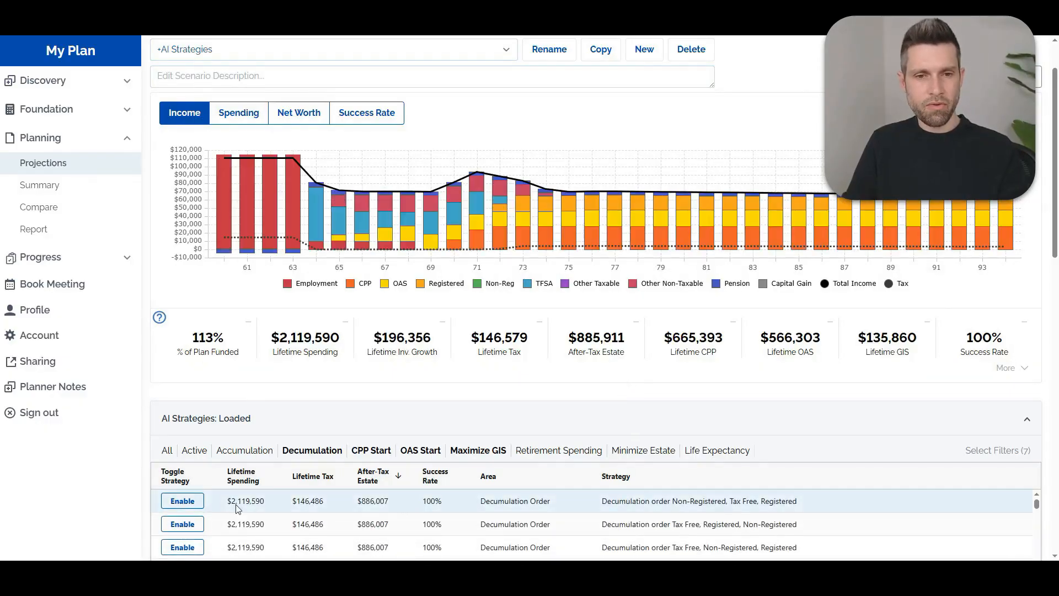
Step: Enable the decumulation order Non-Registered, Tax Free, Registered, and compare the plan's after-tax estate with that of the next listed strategy
left_click(196, 502)
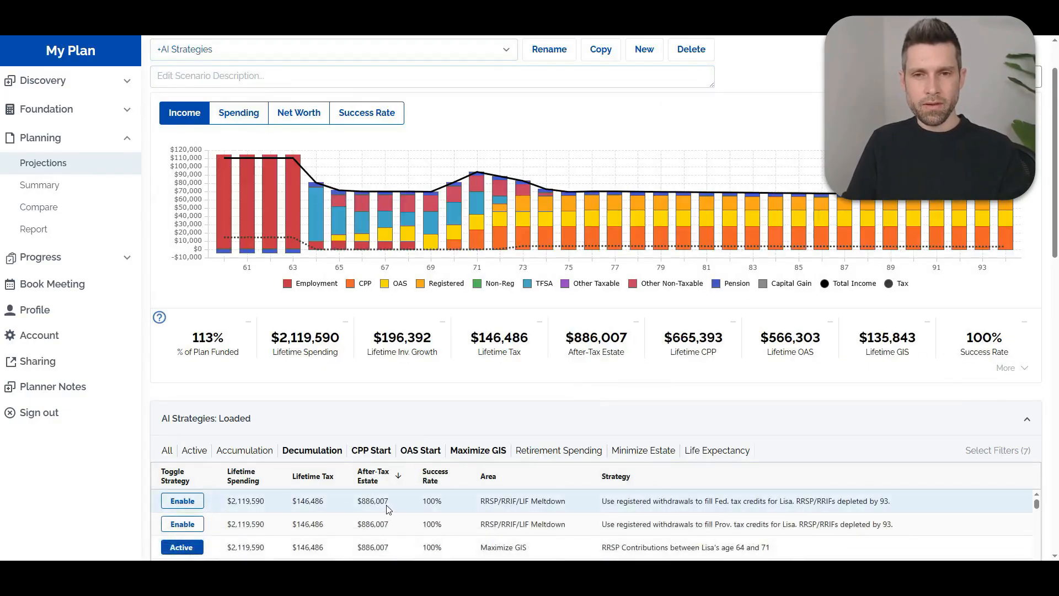
left_click_drag(357, 505, 398, 503)
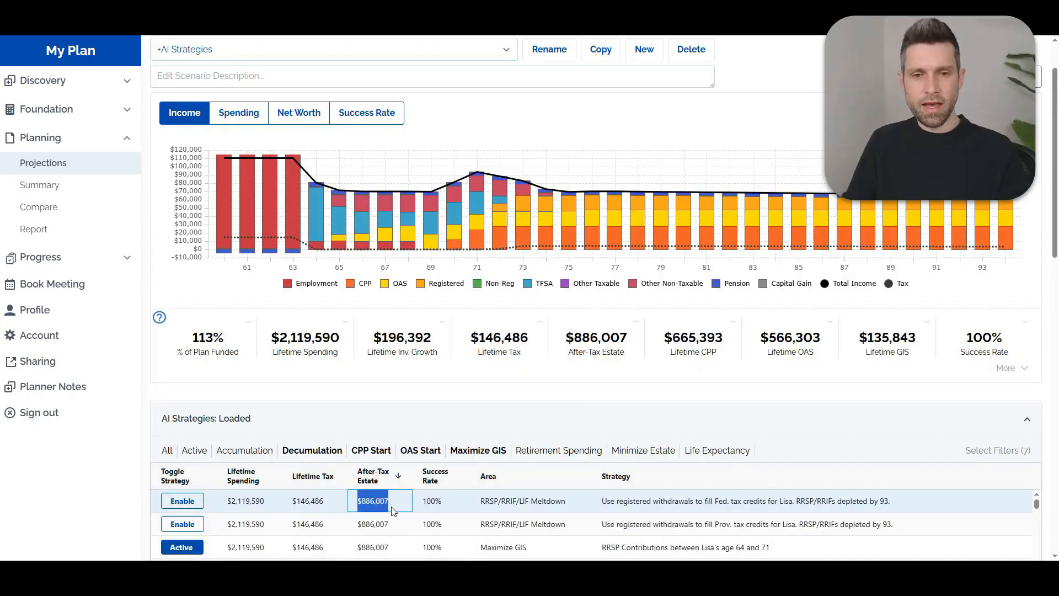
left_click_drag(630, 342, 565, 338)
left_click(602, 403)
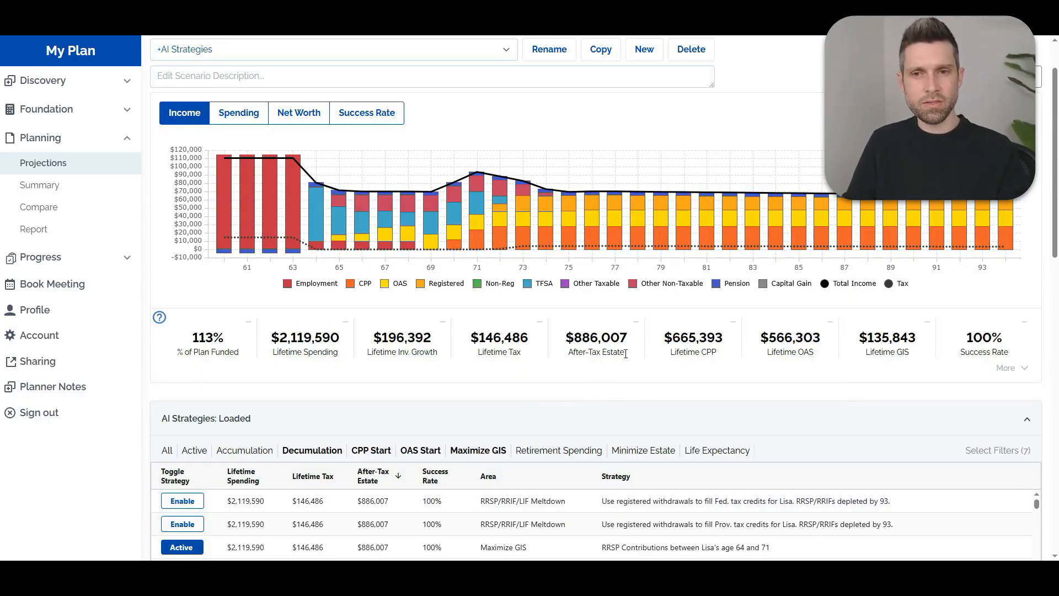
left_click_drag(632, 356, 566, 339)
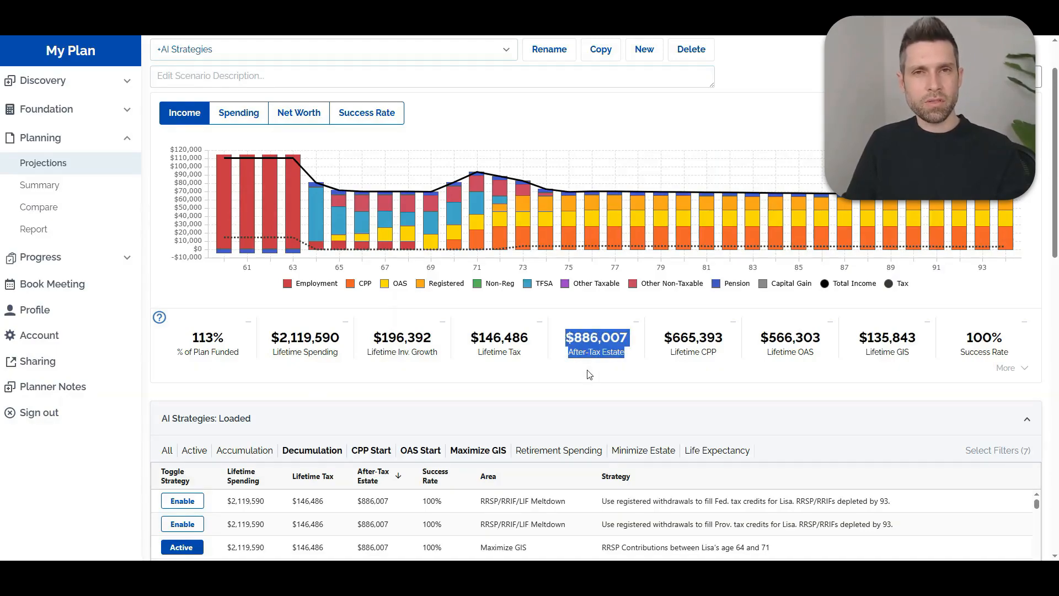
left_click(601, 385)
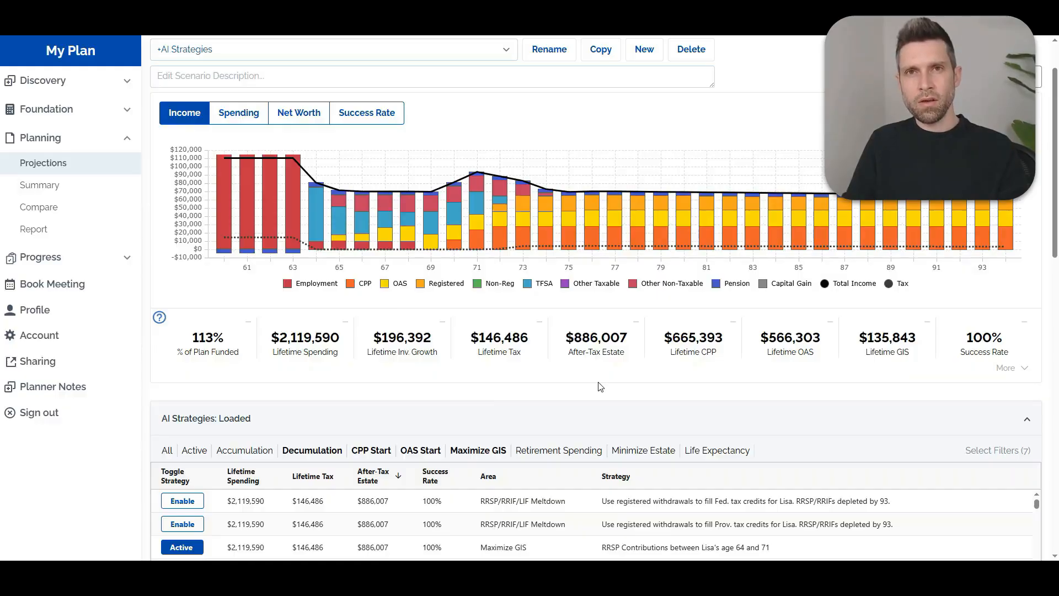
Step: Copy the "+AI Strategies" scenario and rename the copy to "+AI Strategies + Lower Fees"
scroll(1056, 236, "up", 1)
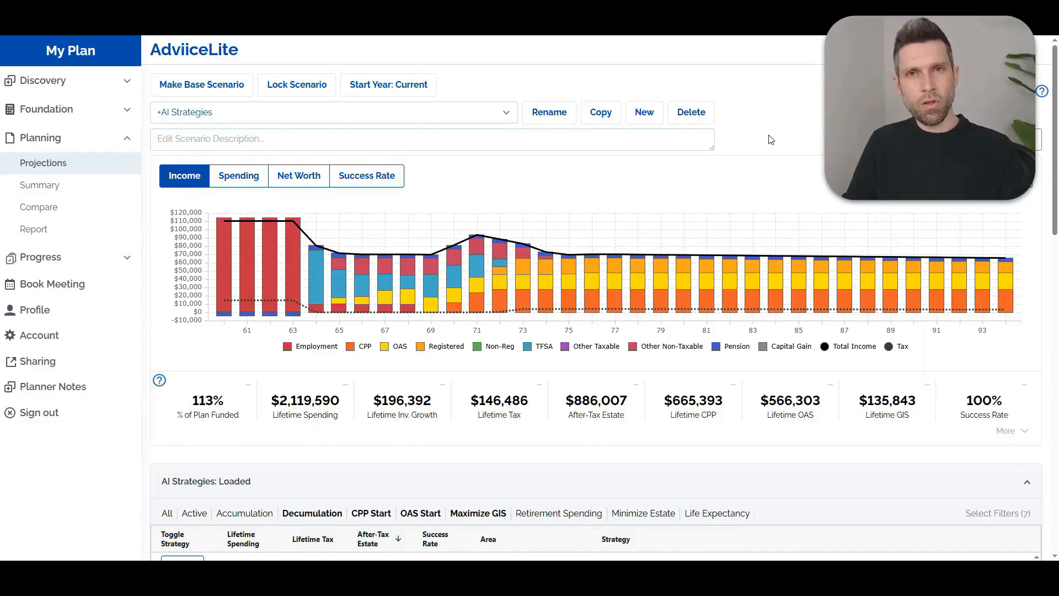
left_click(620, 118)
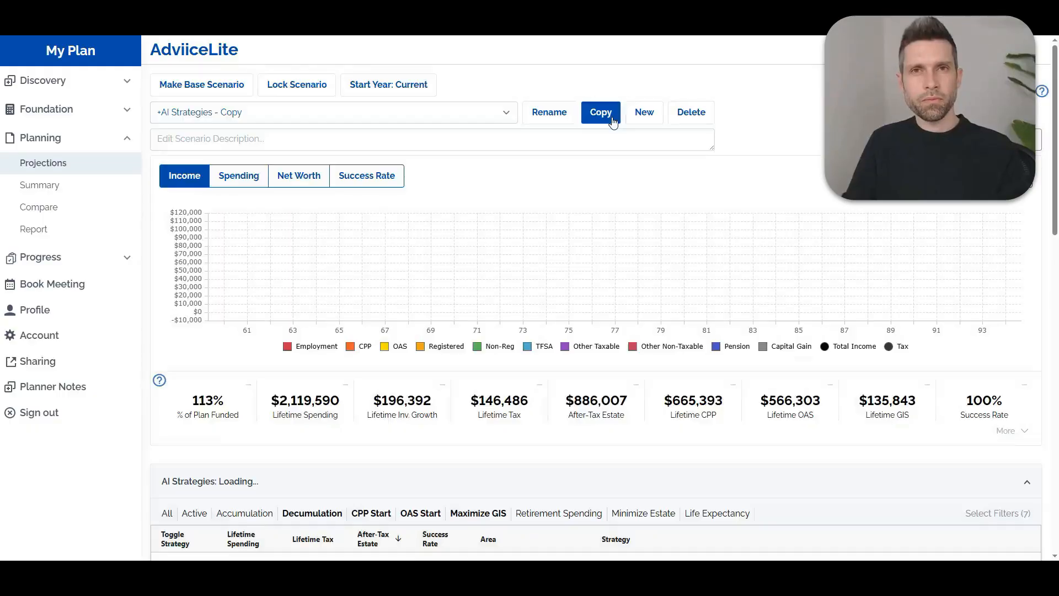
left_click(527, 113)
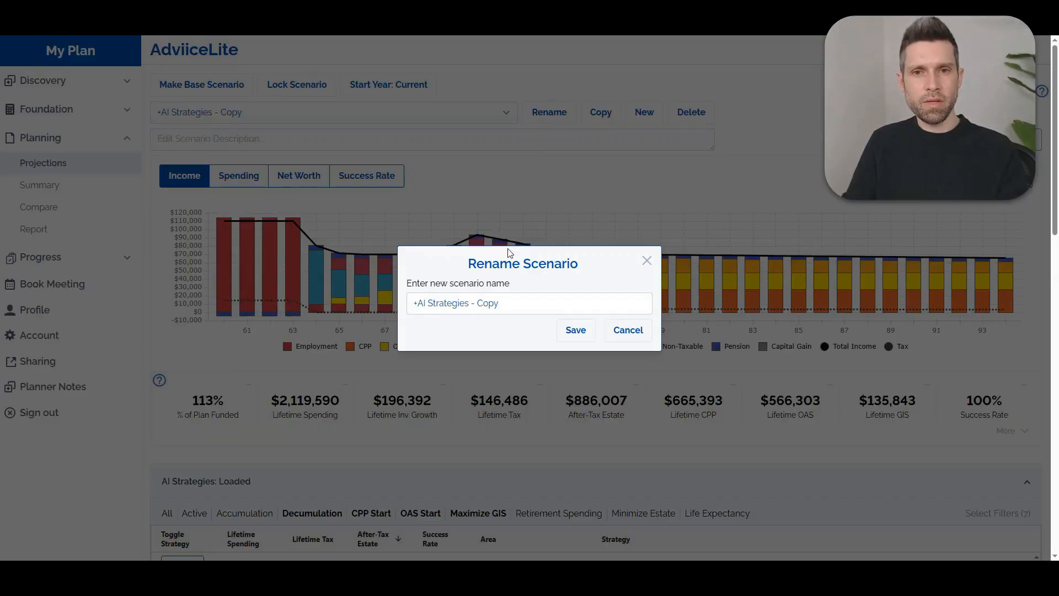
left_click_drag(471, 304, 520, 304)
type("+")
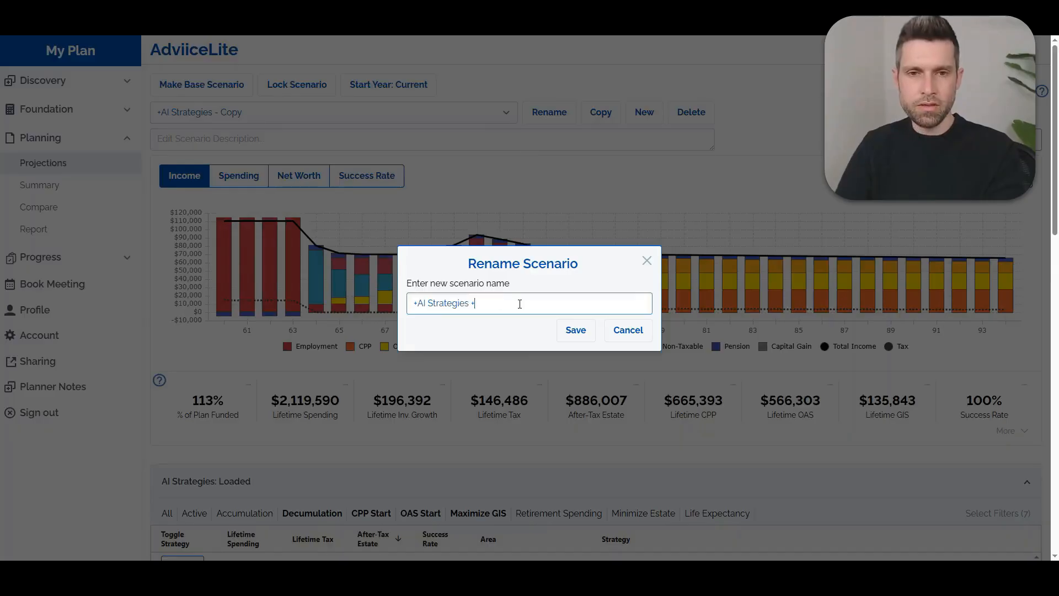
type(" Lower Fees")
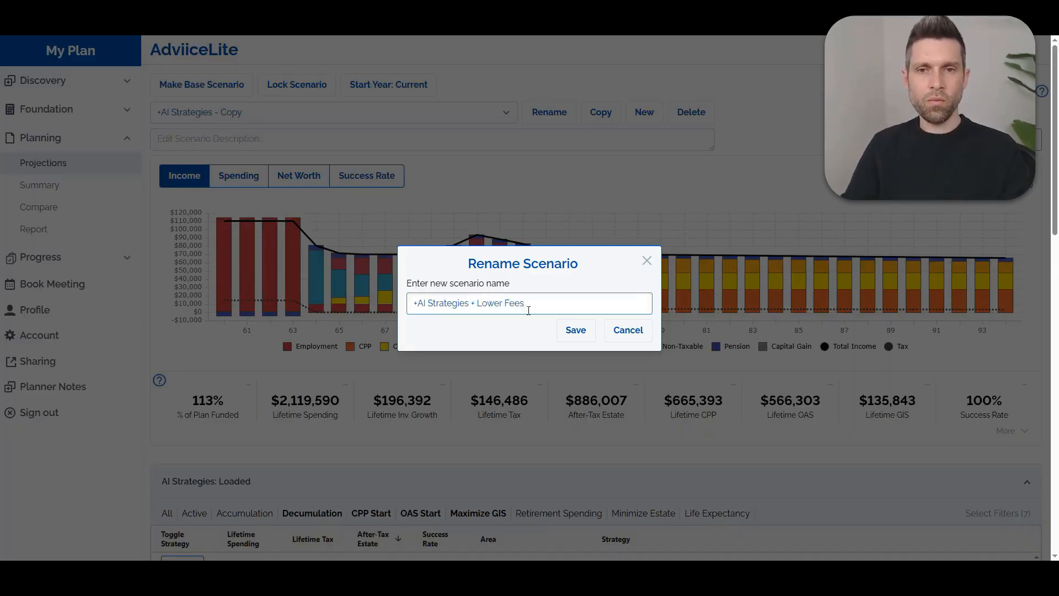
left_click(578, 331)
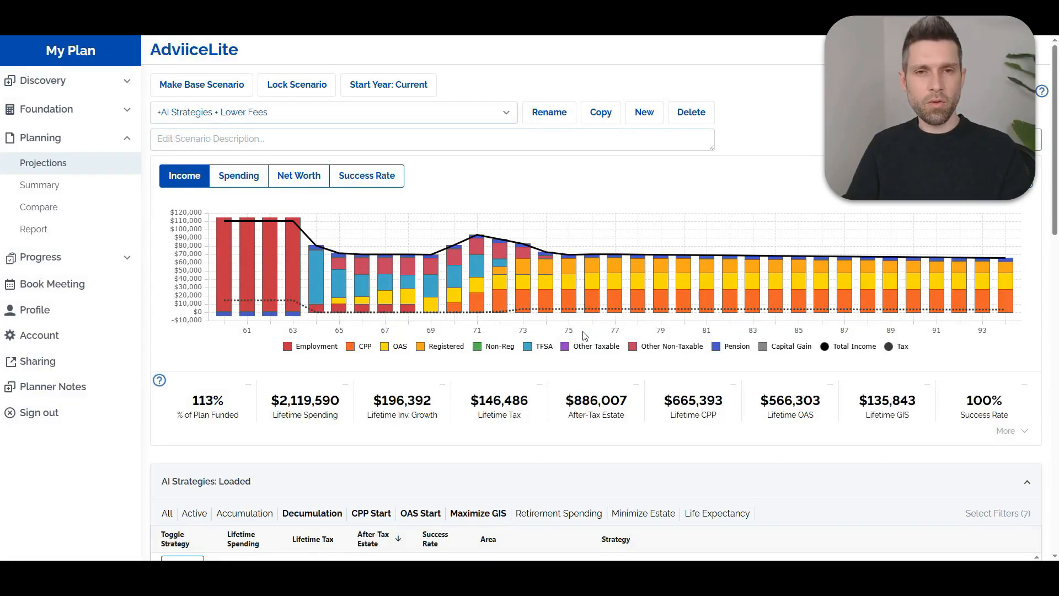
Step: In the scenario's advanced options, expand the taxable investment accounts' net return details and set the first account's fixed income fees to 1.00%
scroll(1057, 128, "down", 10)
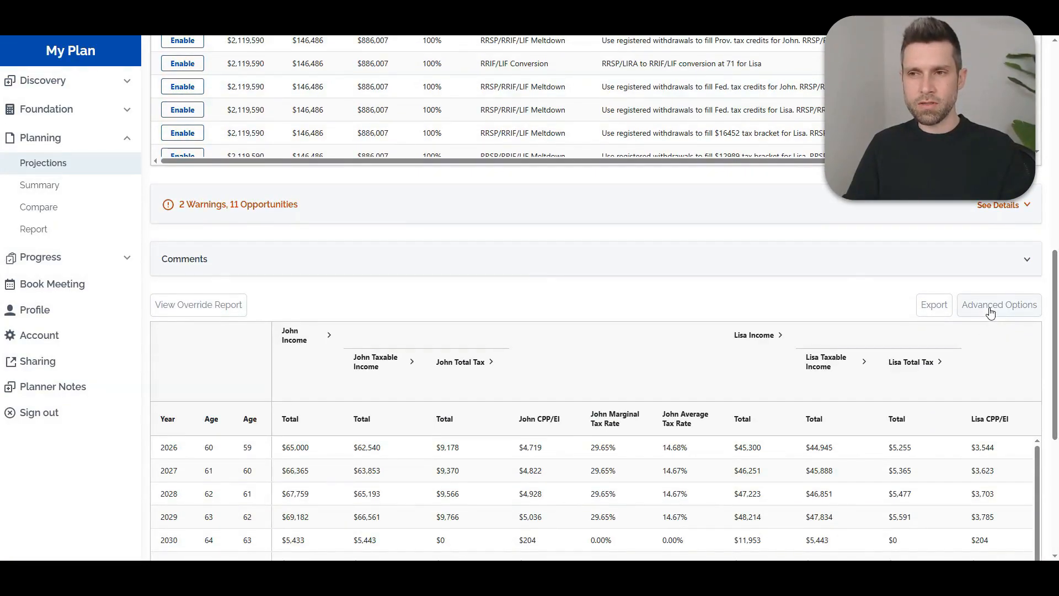
left_click(990, 313)
left_click(635, 352)
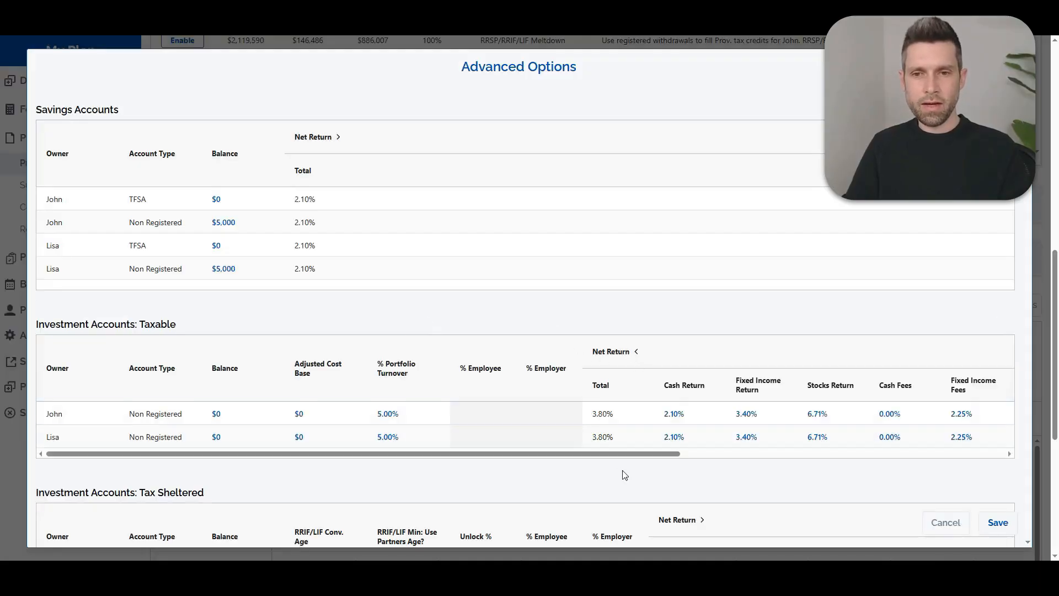
left_click_drag(623, 453, 856, 455)
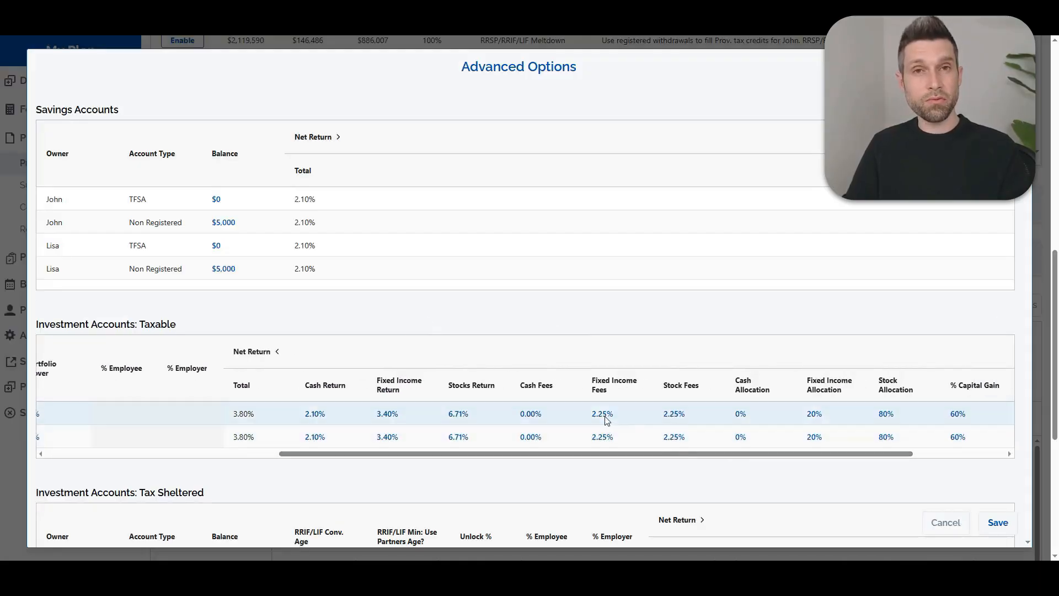
left_click(607, 420)
type("1")
key("Tab")
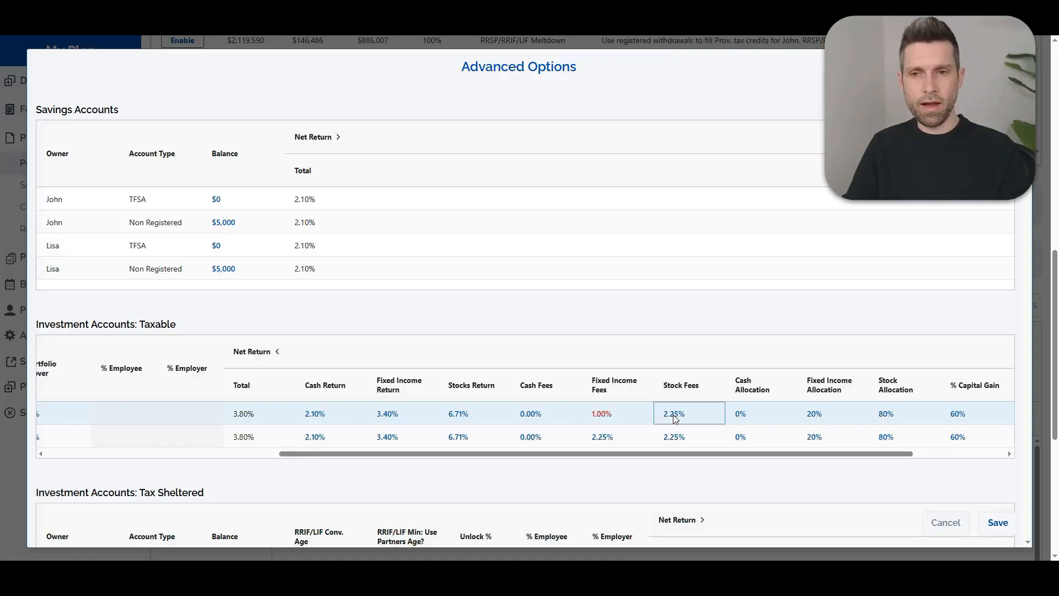
Step: Set the first taxable account's stock fees and the second taxable account's fixed income and stock fees to 1.00%
type("1")
left_click(604, 437)
type("1")
key("Tab")
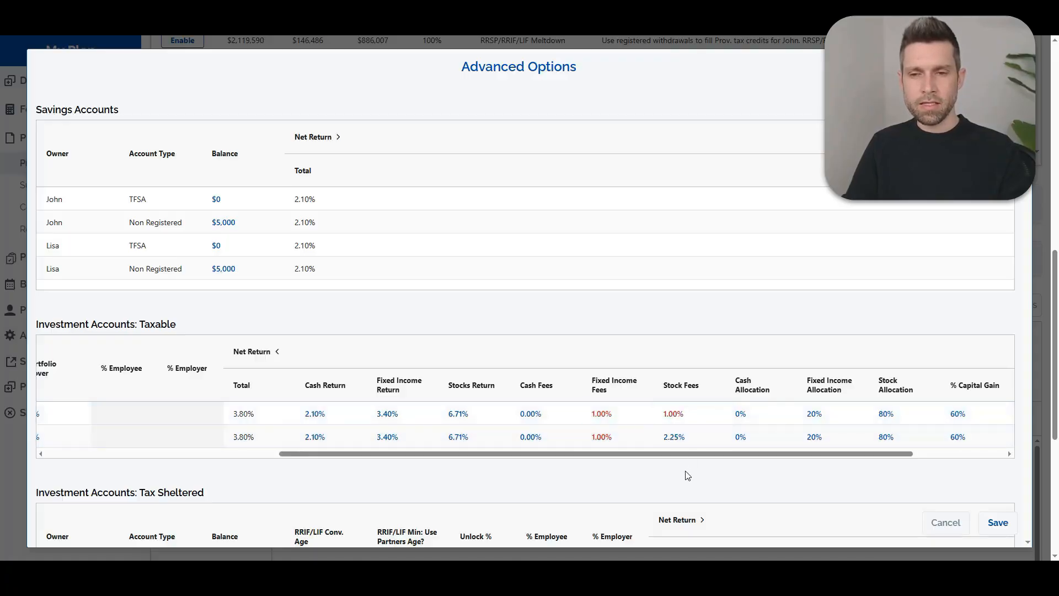
type("1")
key("Return")
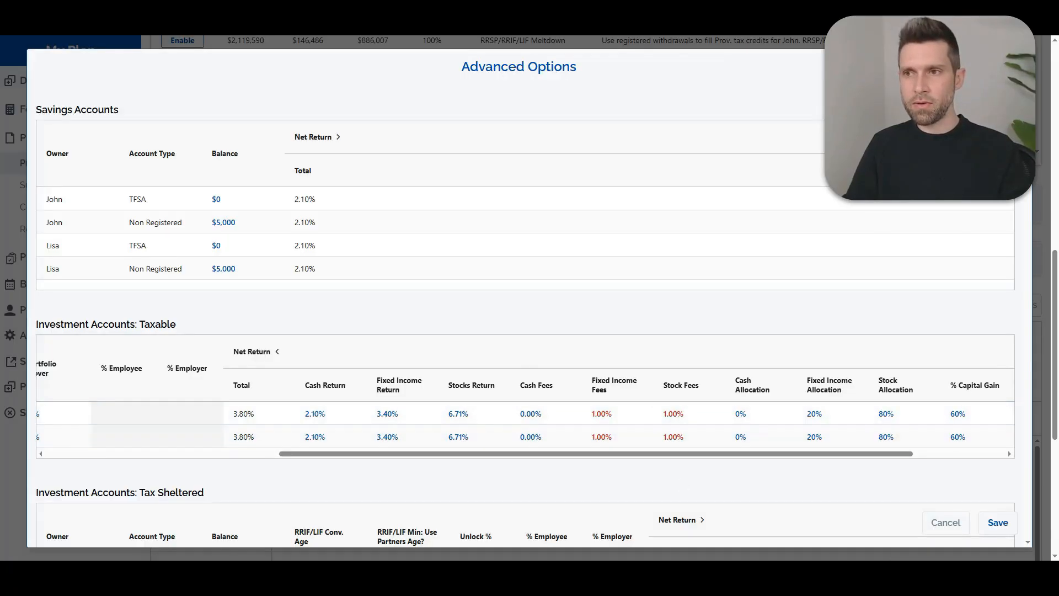
Step: Expand the tax-sheltered investment accounts' net return details and set the fixed income fees of all five accounts to 1.00%
scroll(1030, 212, "down", 6)
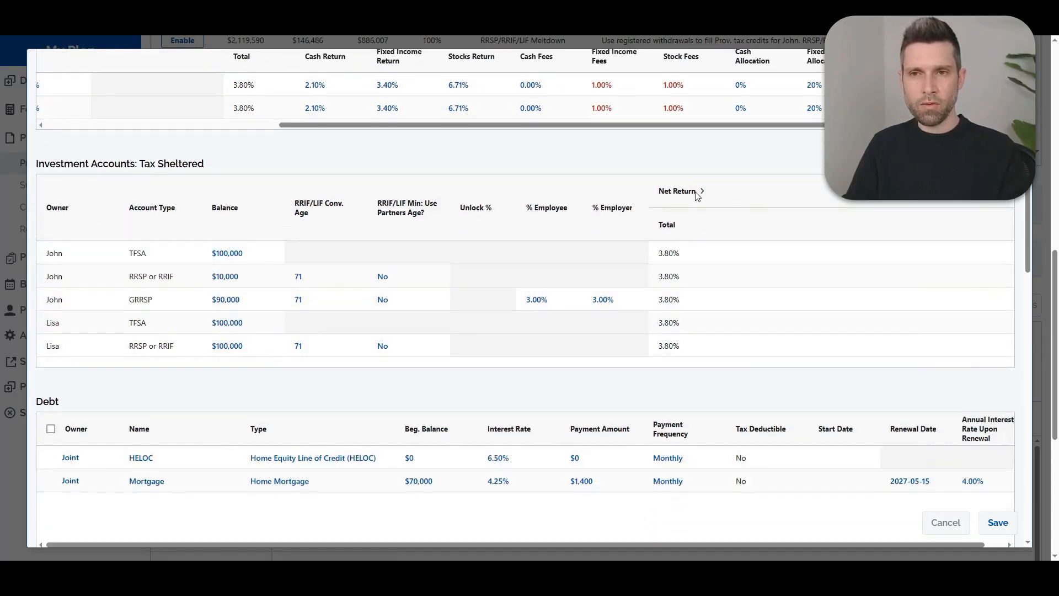
left_click(702, 191)
scroll(800, 370, "right", 5)
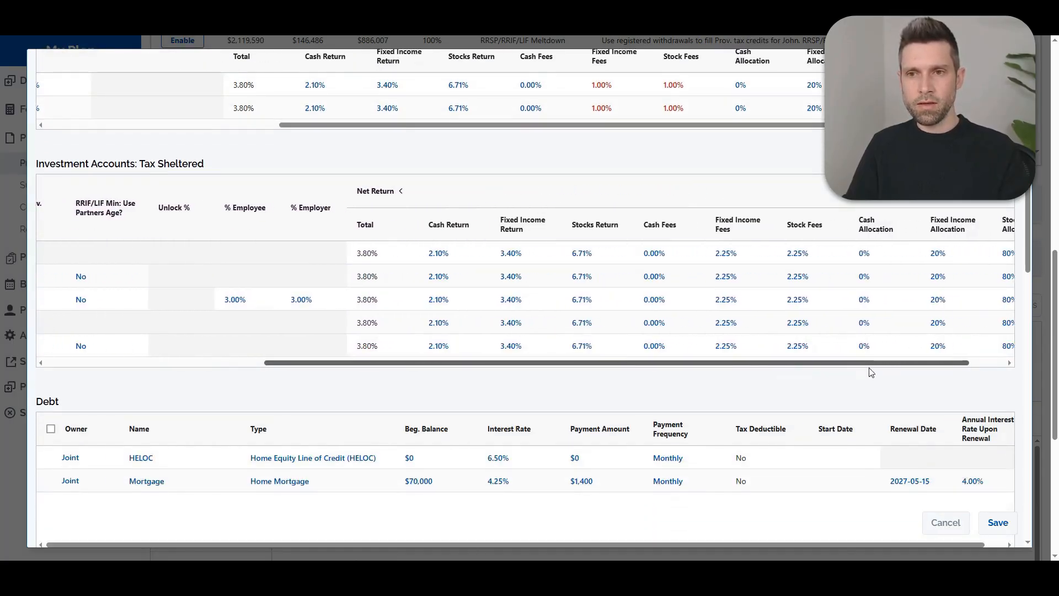
left_click(726, 253)
type("1")
left_click(726, 277)
type("1")
left_click(728, 299)
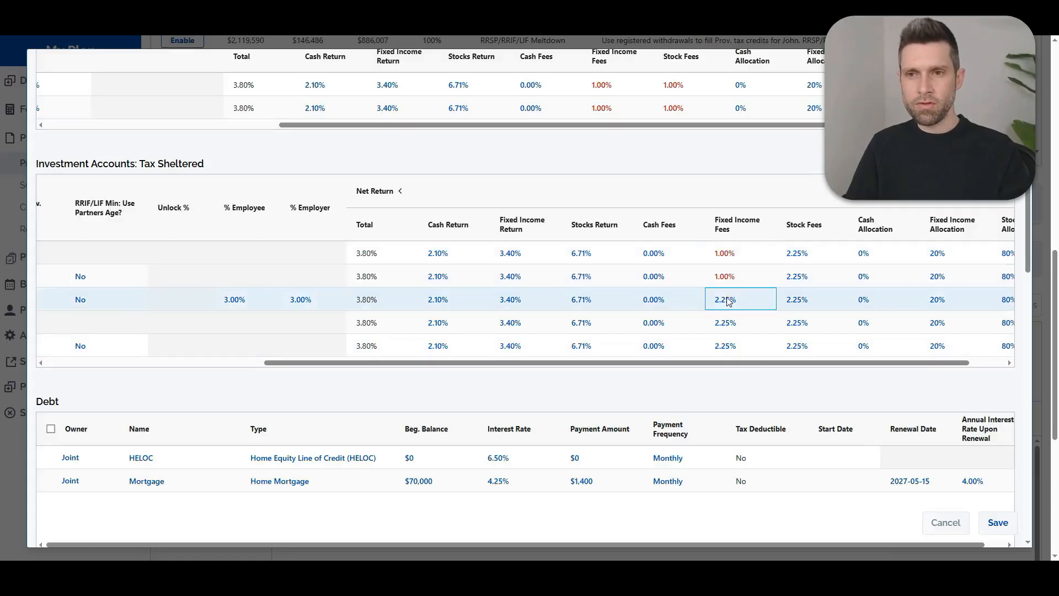
type("1")
left_click(728, 322)
type("1")
left_click(729, 345)
type("1")
Step: Set the stock fees of all five tax-sheltered accounts to 1.00% and save the advanced options
left_click(799, 347)
type("1")
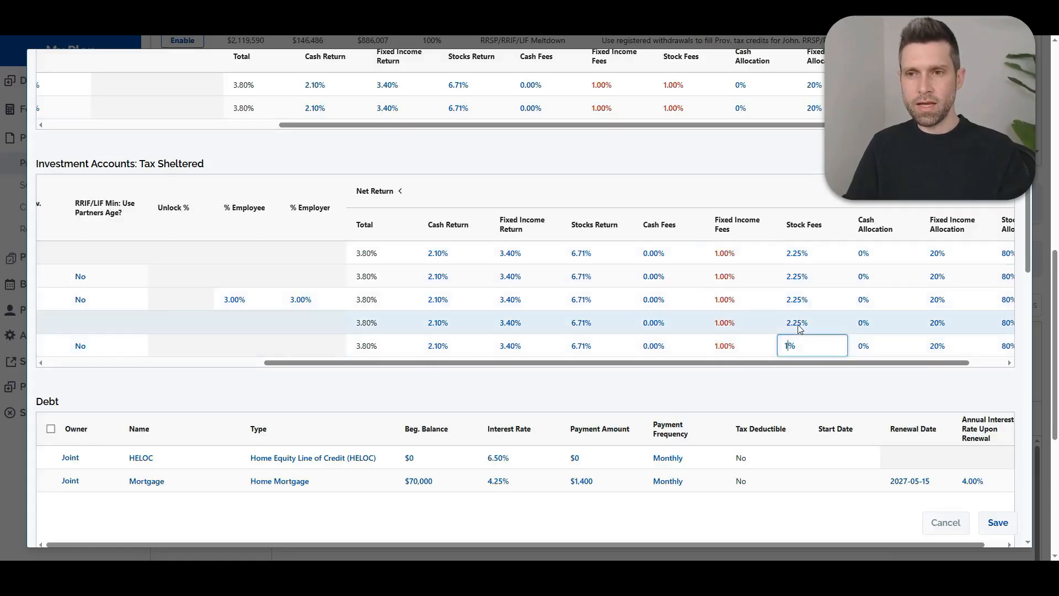
left_click(799, 324)
type("1")
left_click(797, 301)
type("1")
left_click(796, 277)
type("1")
left_click(794, 255)
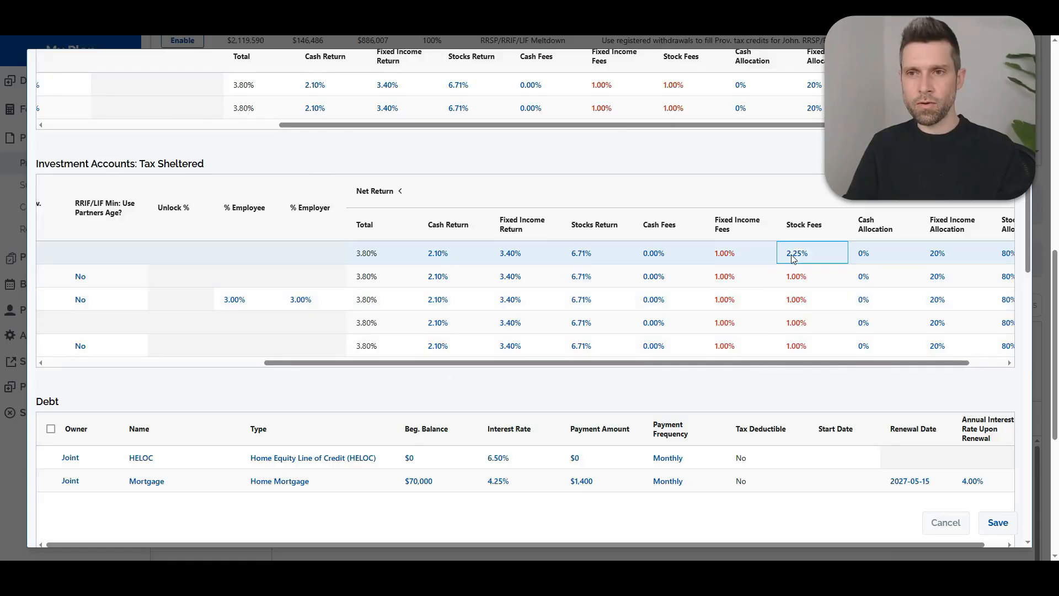
type("1")
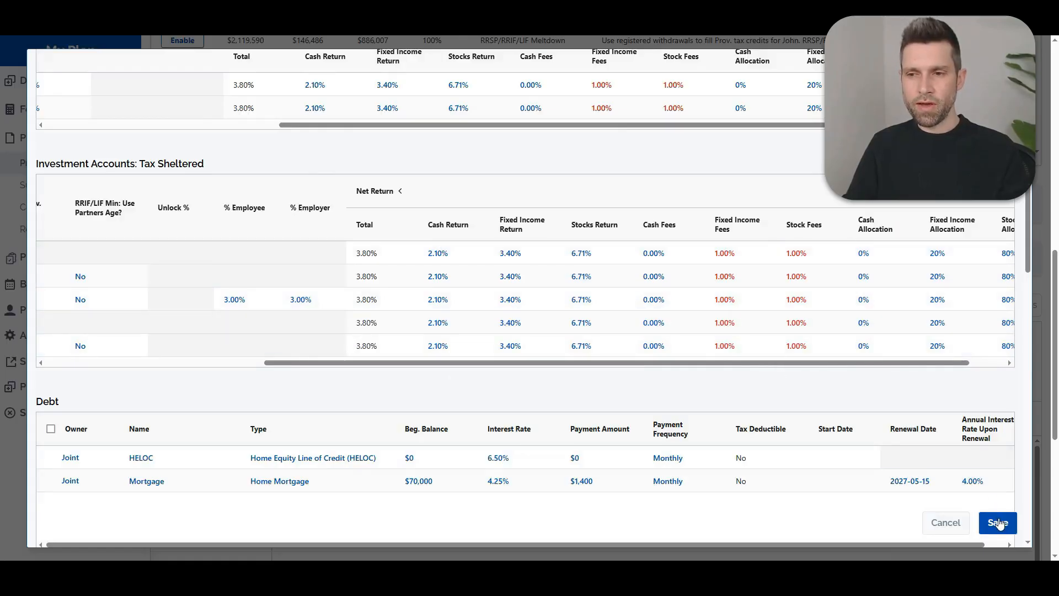
left_click(998, 522)
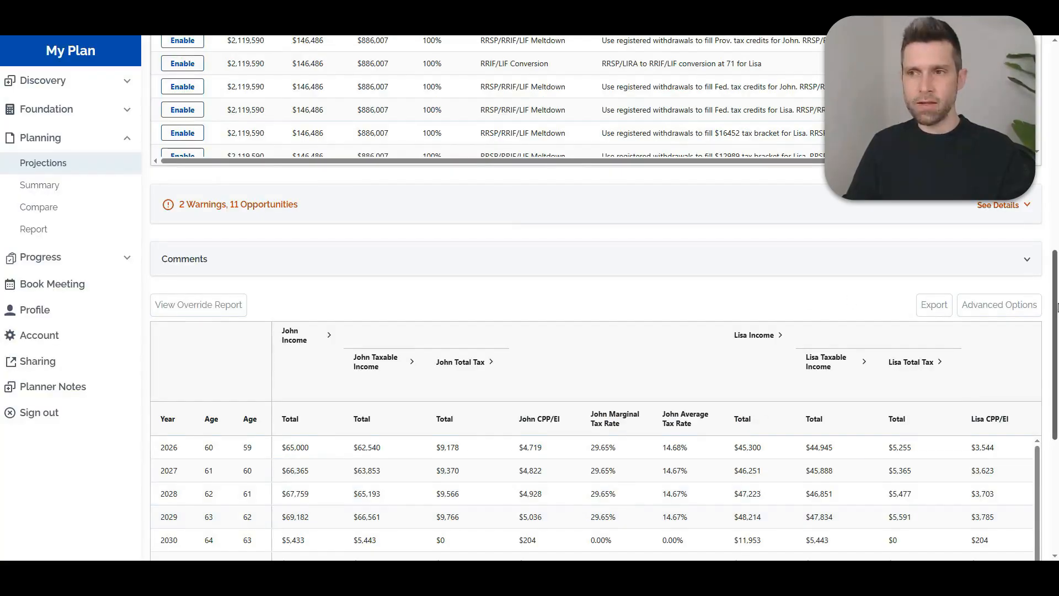
Step: Recalculate the scenario with the lower fees and check its net worth chart before returning to the income chart
left_click_drag(1056, 306, 1055, 103)
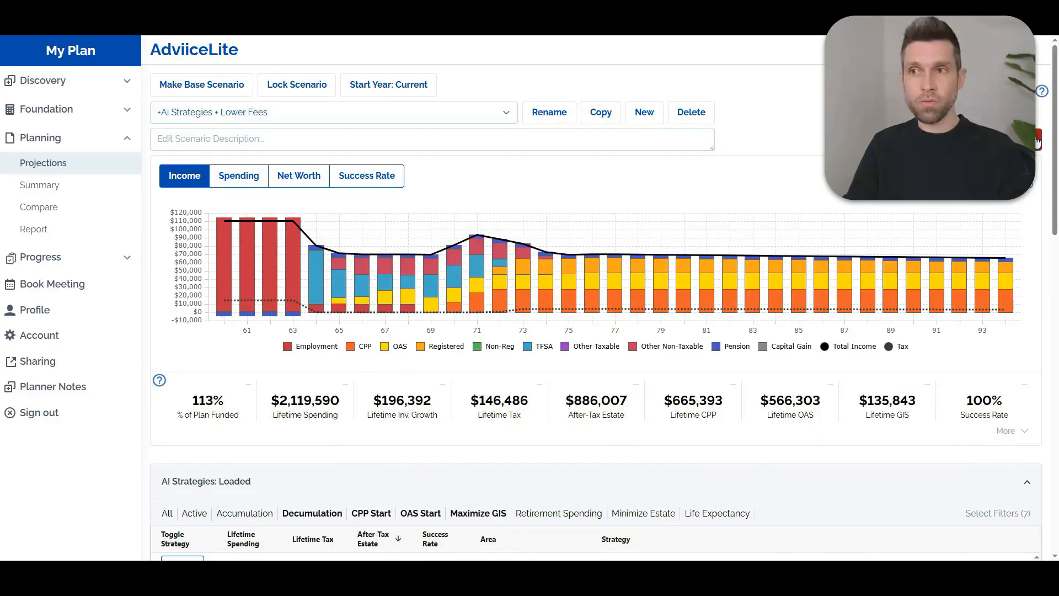
left_click(1029, 141)
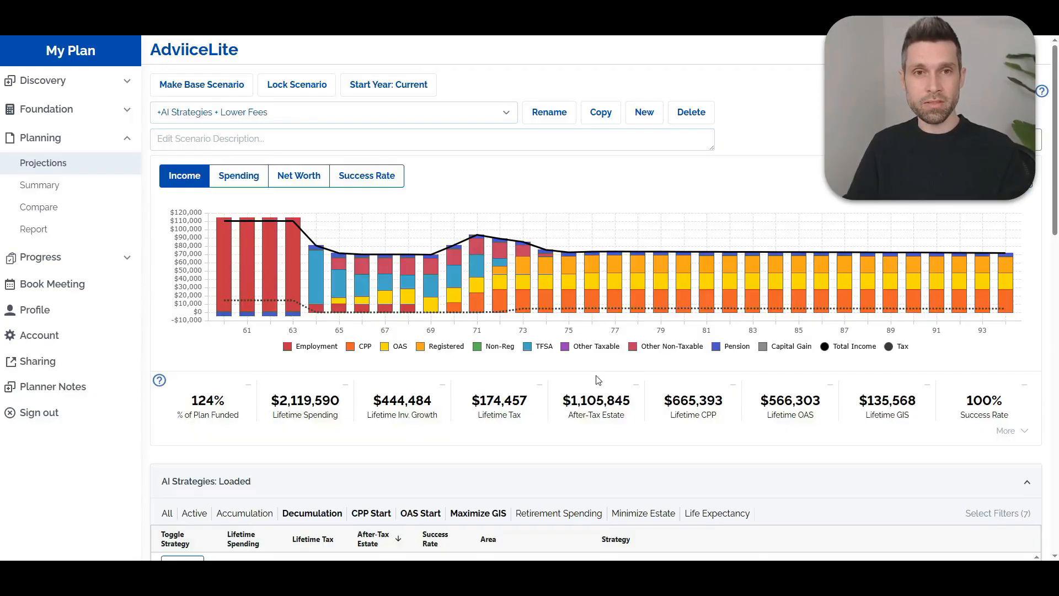
left_click(288, 174)
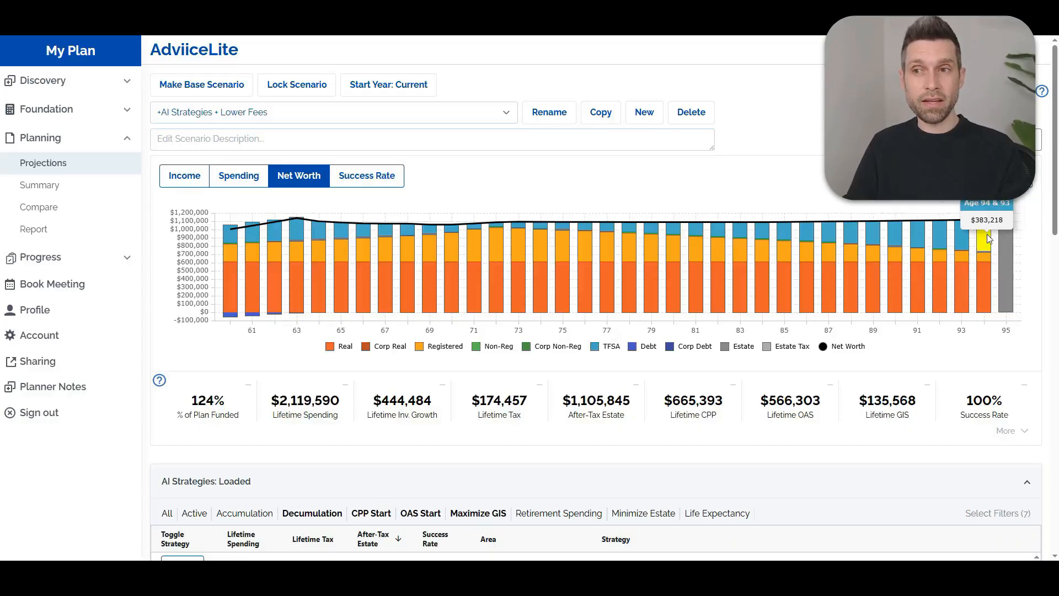
left_click(188, 184)
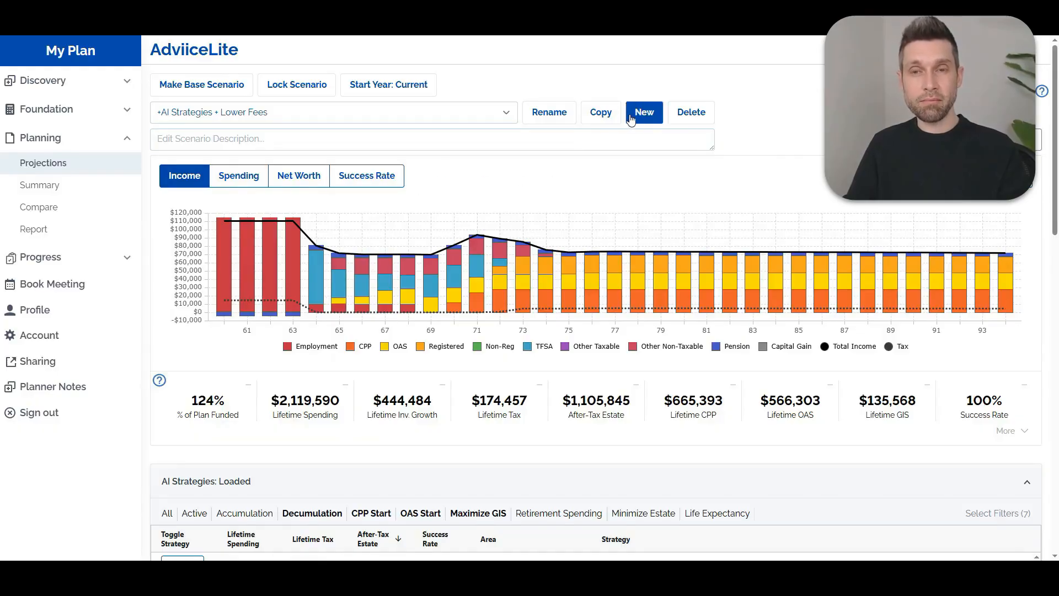
Step: Copy the "+AI Strategies + Lower Fees" scenario and rename the copy to "+AI Strategies + Lower Fees + More Spending"
left_click(601, 112)
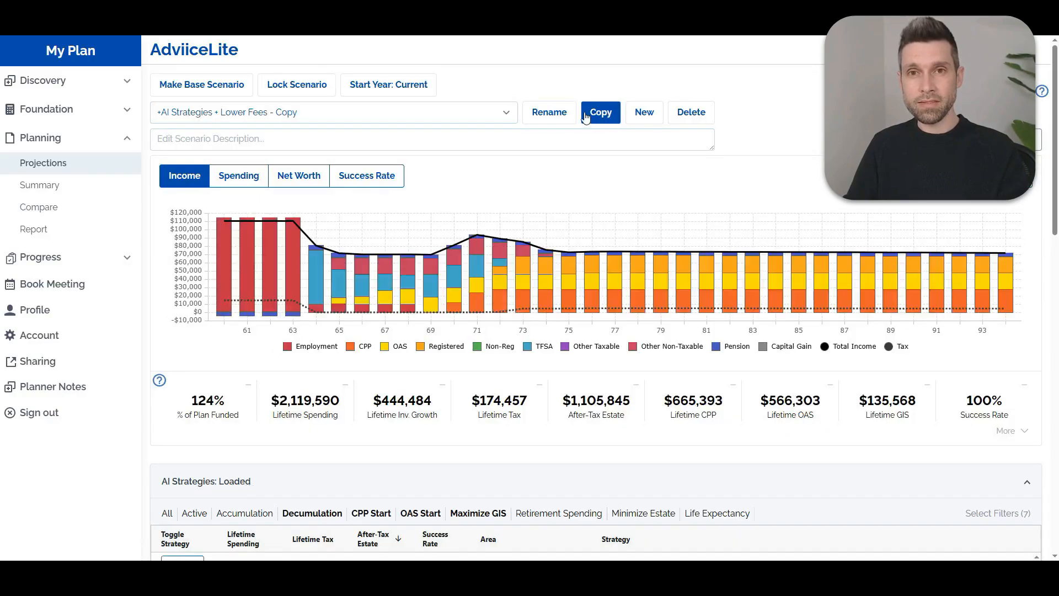
left_click(550, 112)
left_click_drag(528, 304, 587, 307)
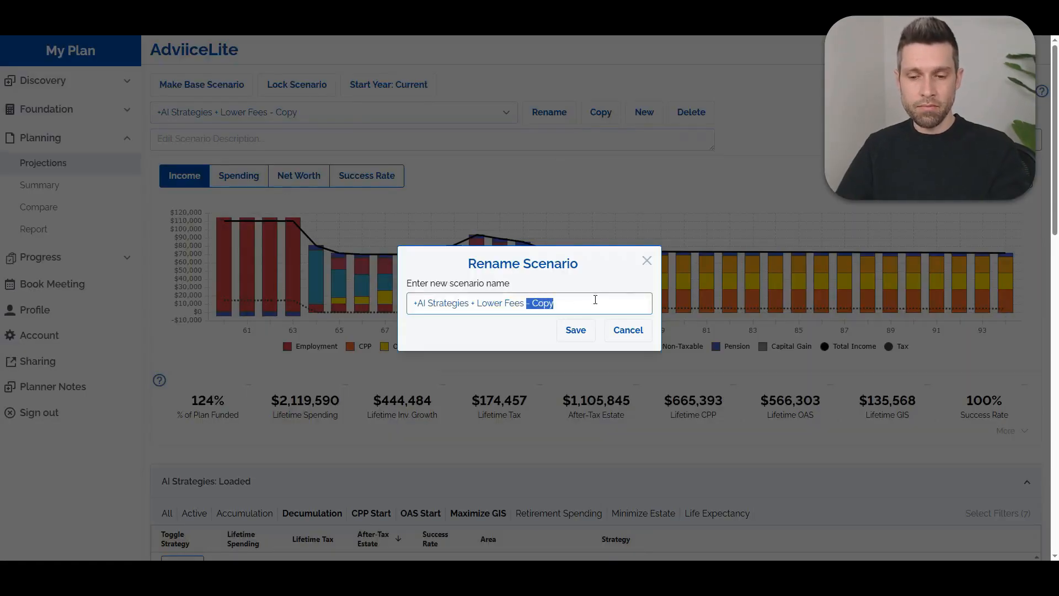
type("+ More Spendi")
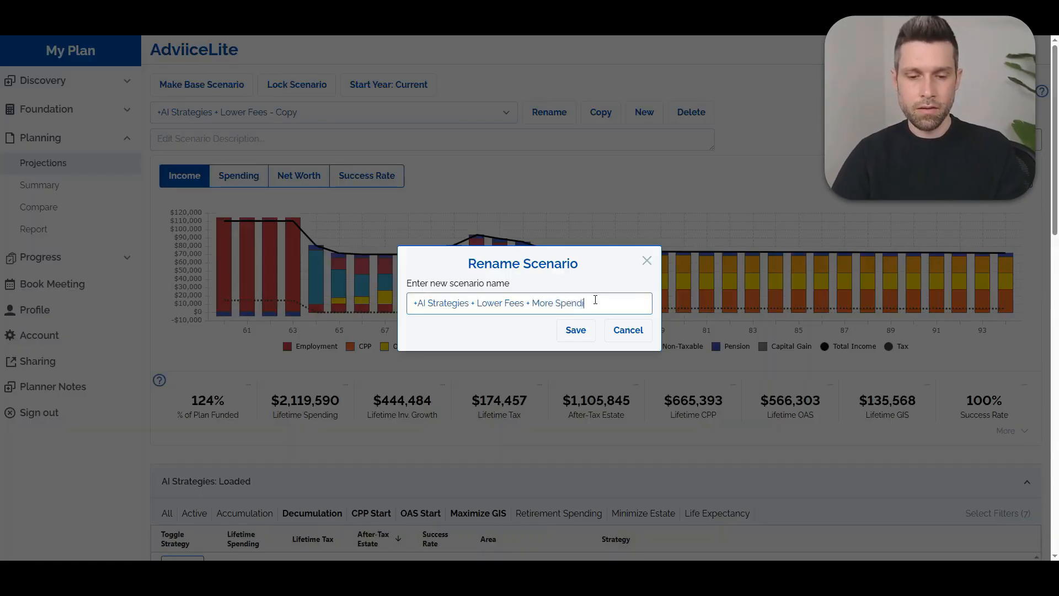
type("ng")
left_click(576, 330)
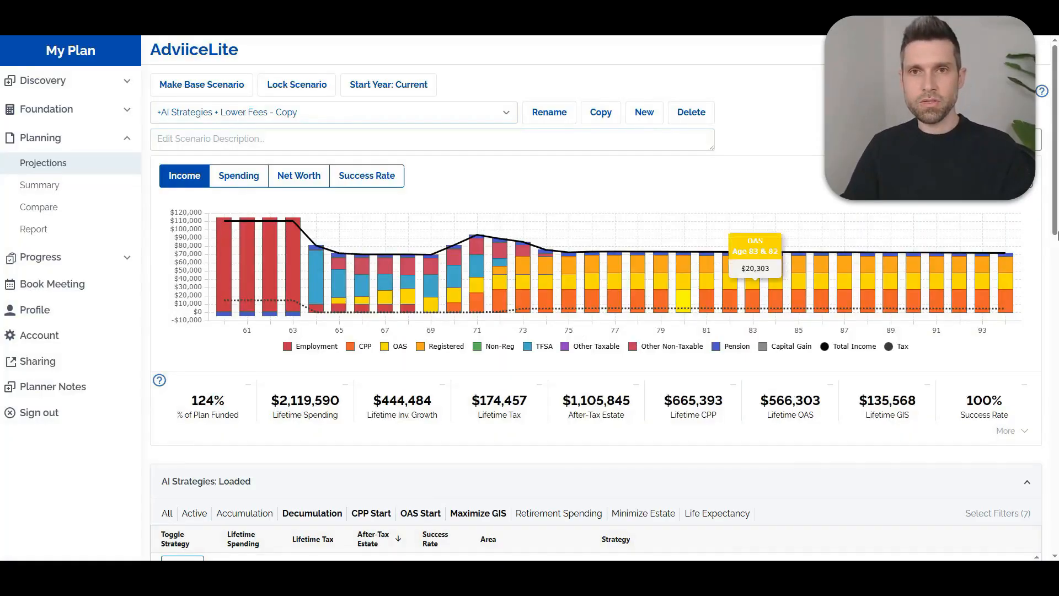
Step: List the Retirement Spending strategies and check the success rate of increasing "Go-Go" spending until age 75 by $18000/year
scroll(592, 267, "down", 4)
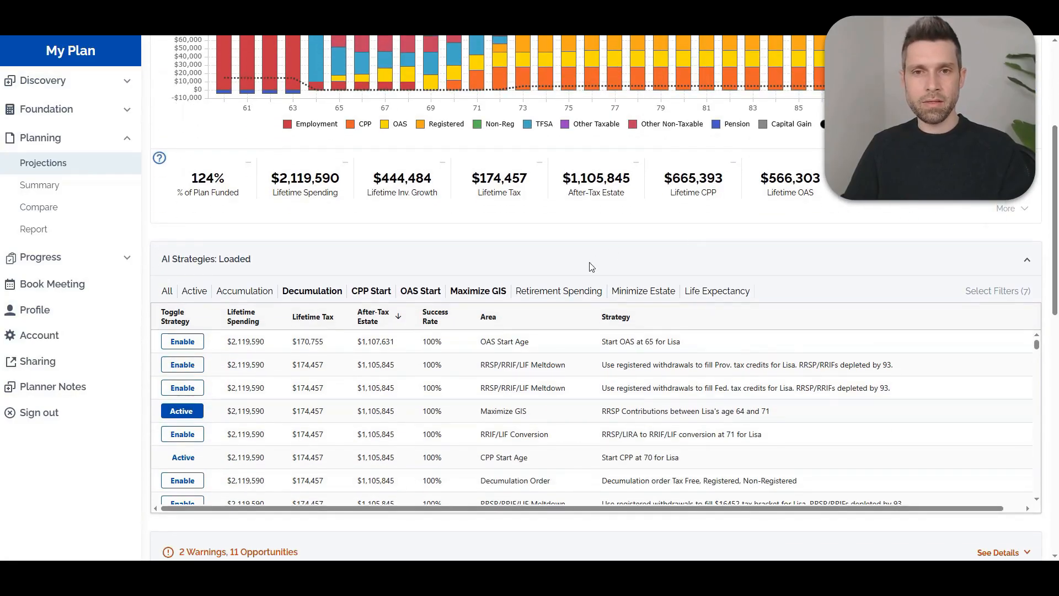
left_click(555, 293)
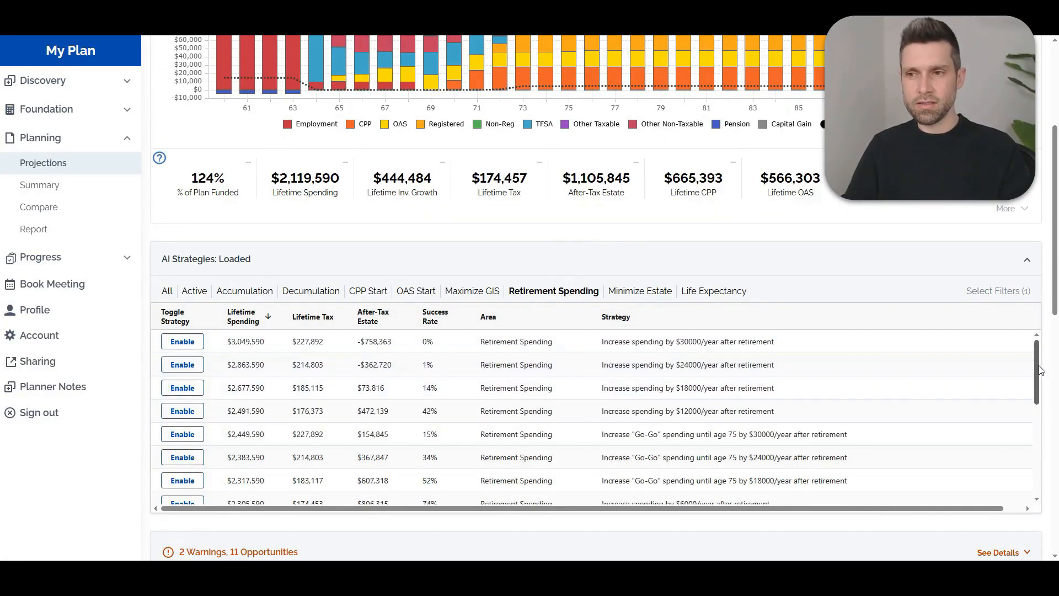
left_click_drag(1040, 370, 1039, 422)
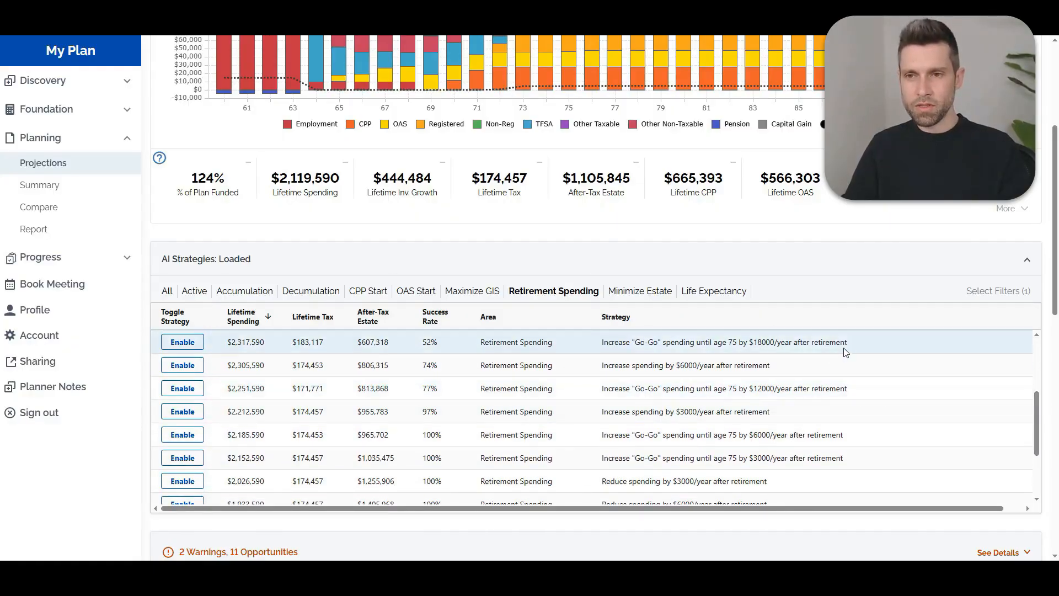
left_click_drag(853, 344, 601, 345)
left_click_drag(437, 348, 425, 347)
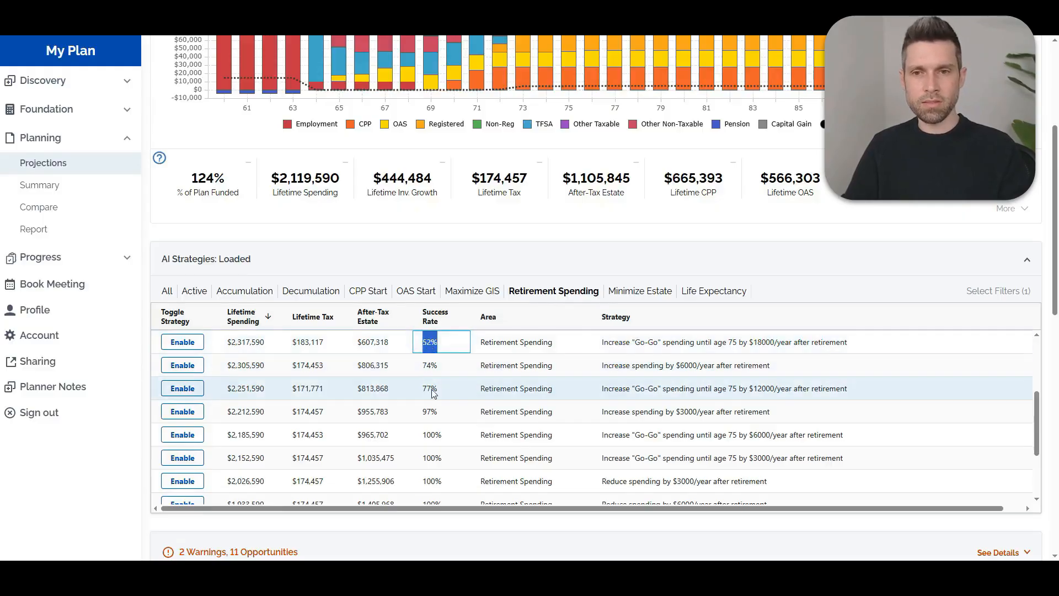
Step: Check the success rate of increasing "Go-Go" spending until age 75 by $12000/year, enable that strategy and recalculate the plan
left_click_drag(850, 397, 591, 394)
left_click(782, 393)
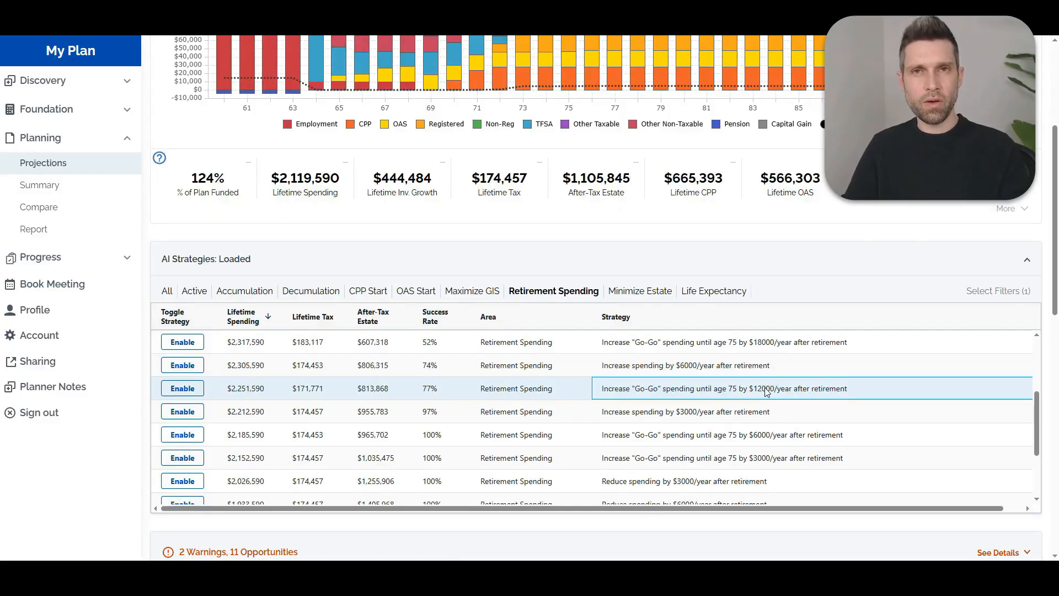
left_click_drag(451, 392, 420, 392)
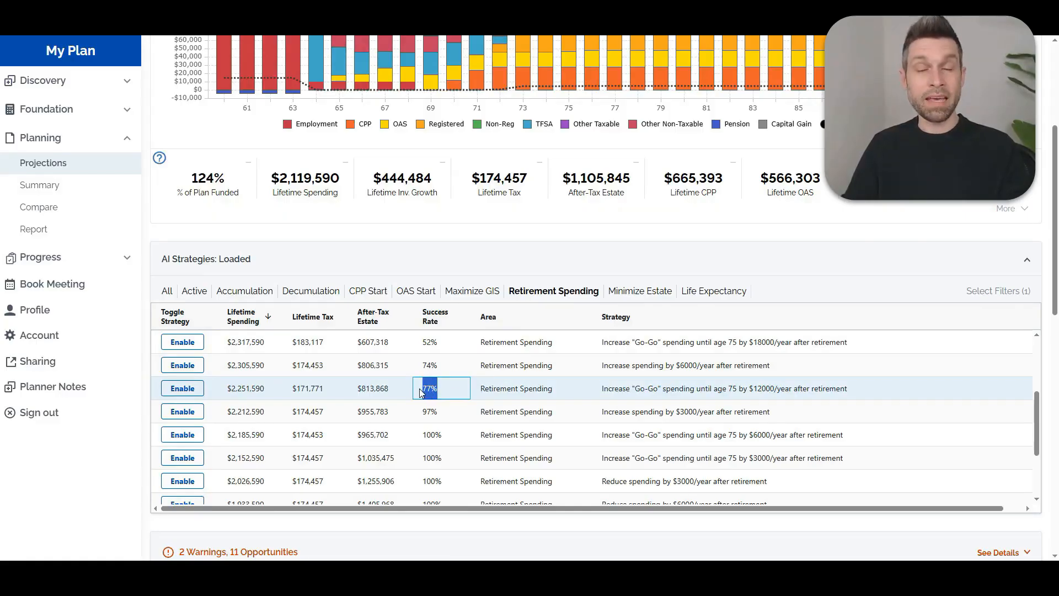
left_click(448, 395)
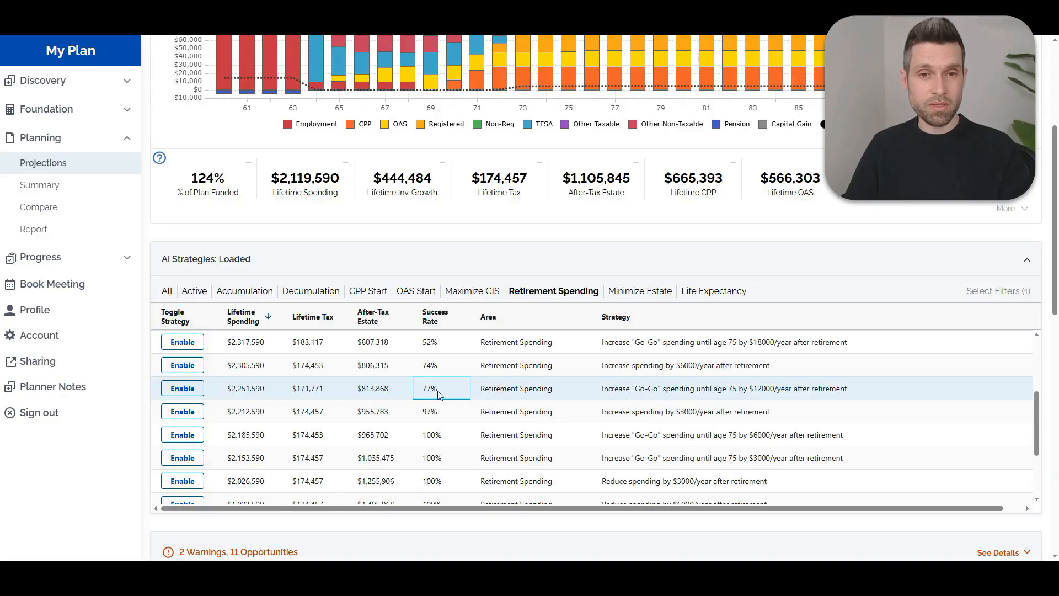
left_click(180, 393)
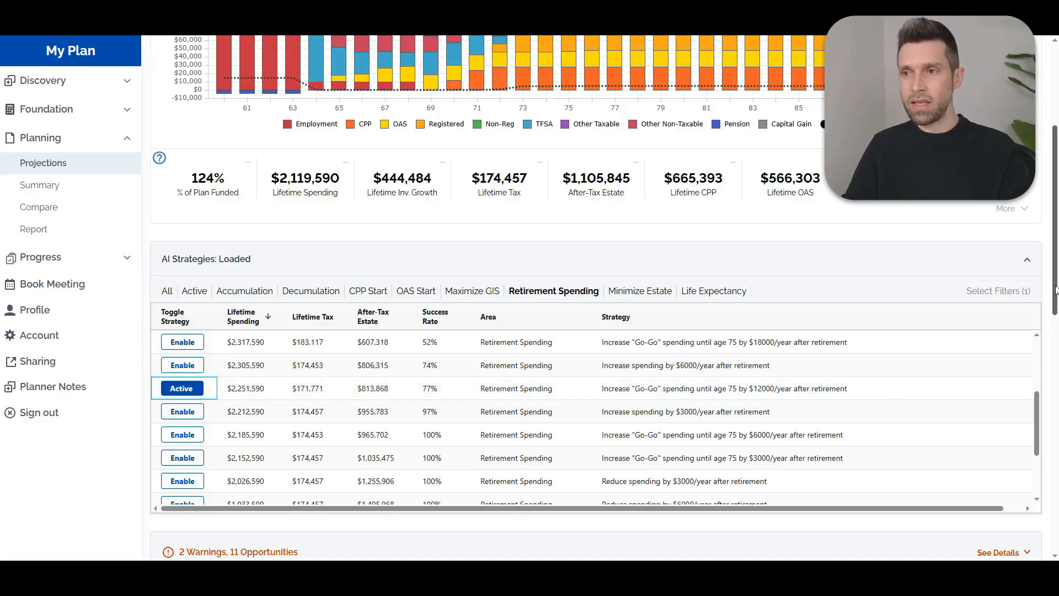
scroll(1055, 292, "up", 5)
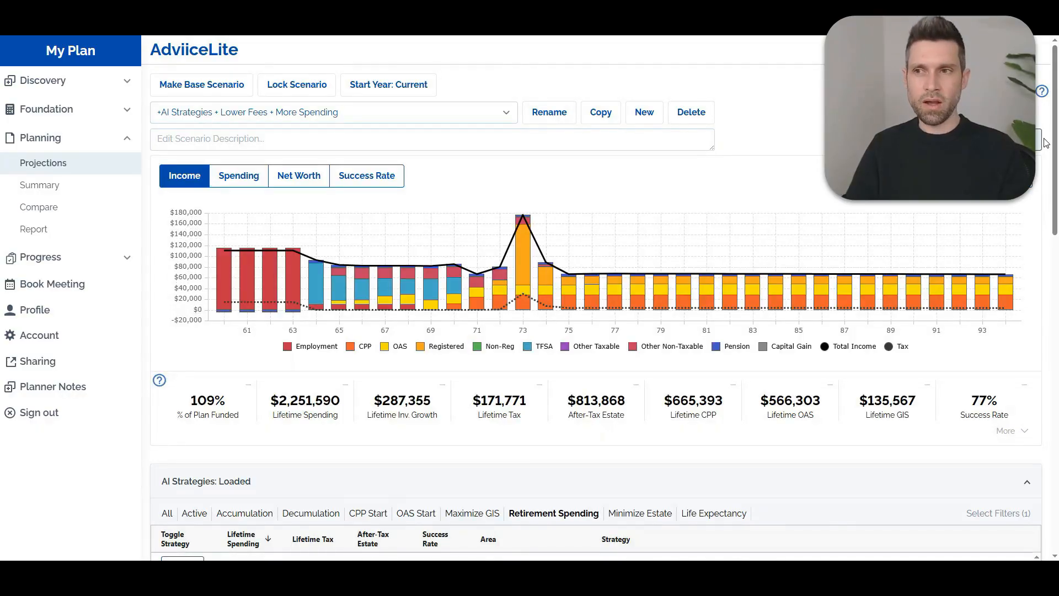
Step: From the decumulation-related strategies, enable the younger spouse's RRSP contributions between ages 64 and 70 and their OAS start at 65
scroll(295, 396, "down", 3)
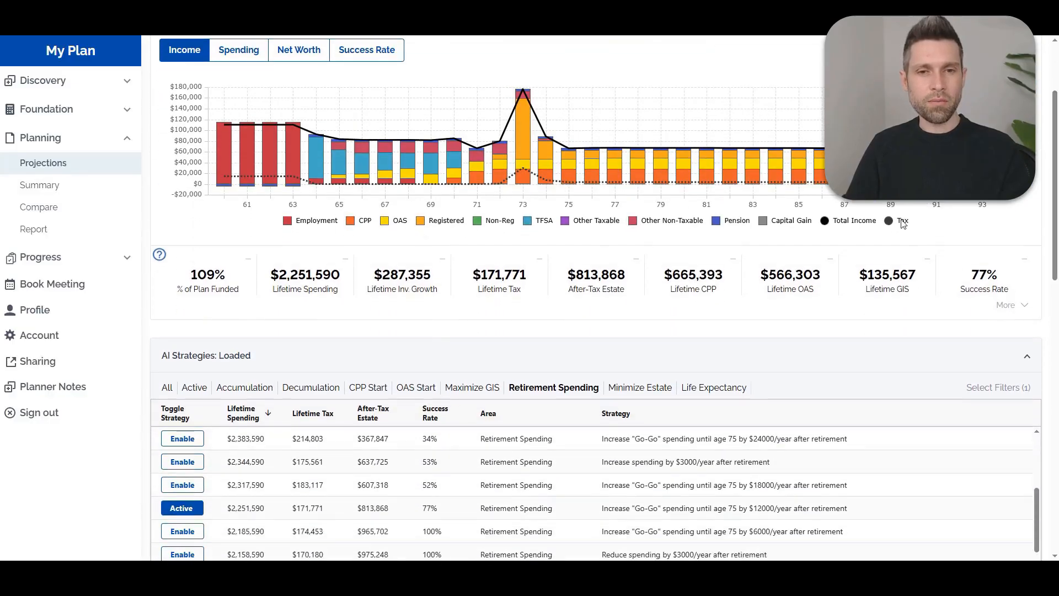
left_click(296, 393)
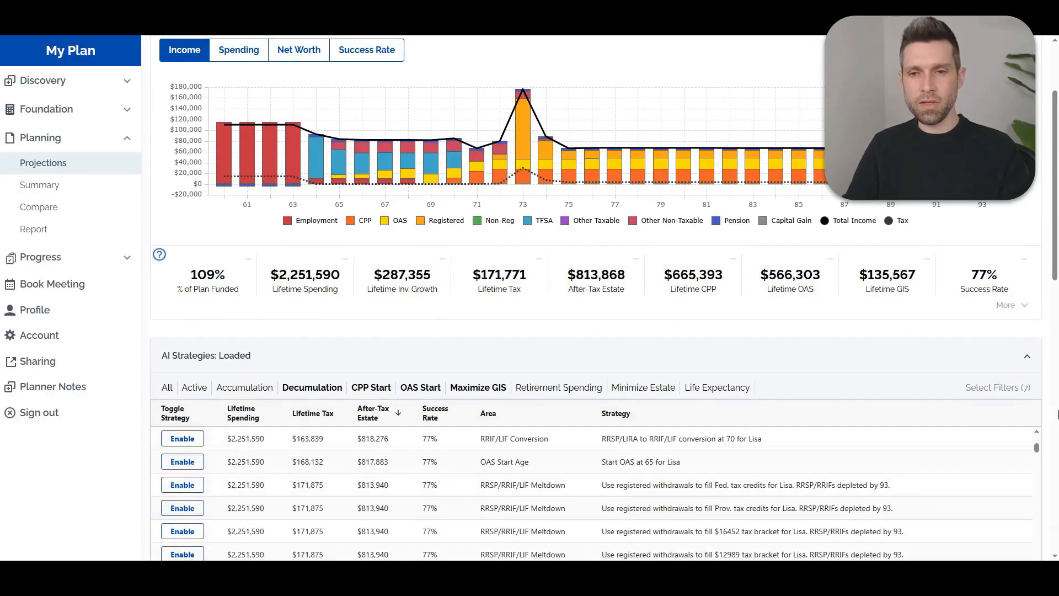
scroll(1033, 444, "up", 3)
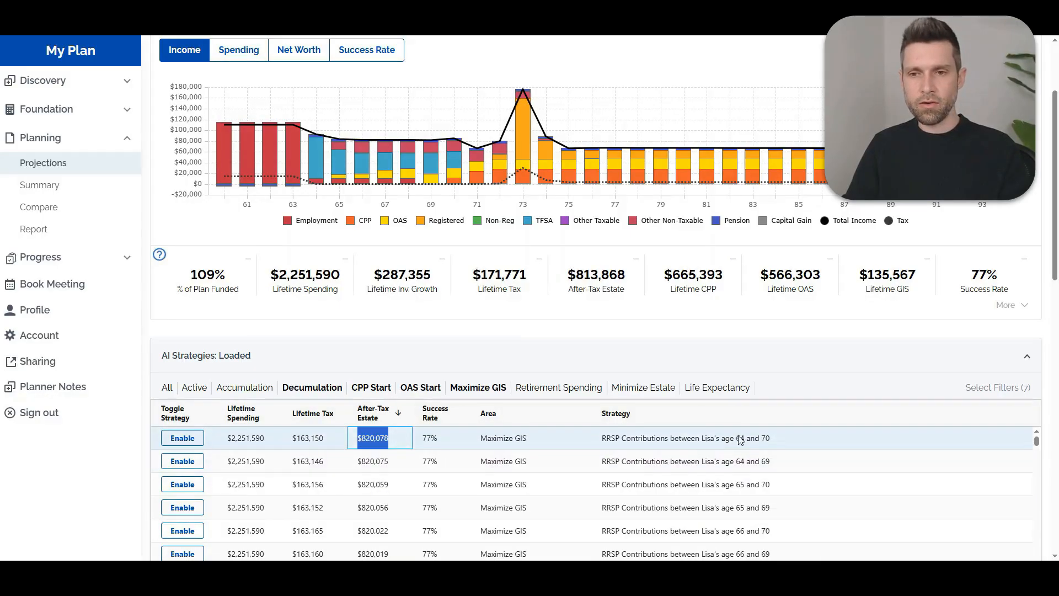
left_click(184, 445)
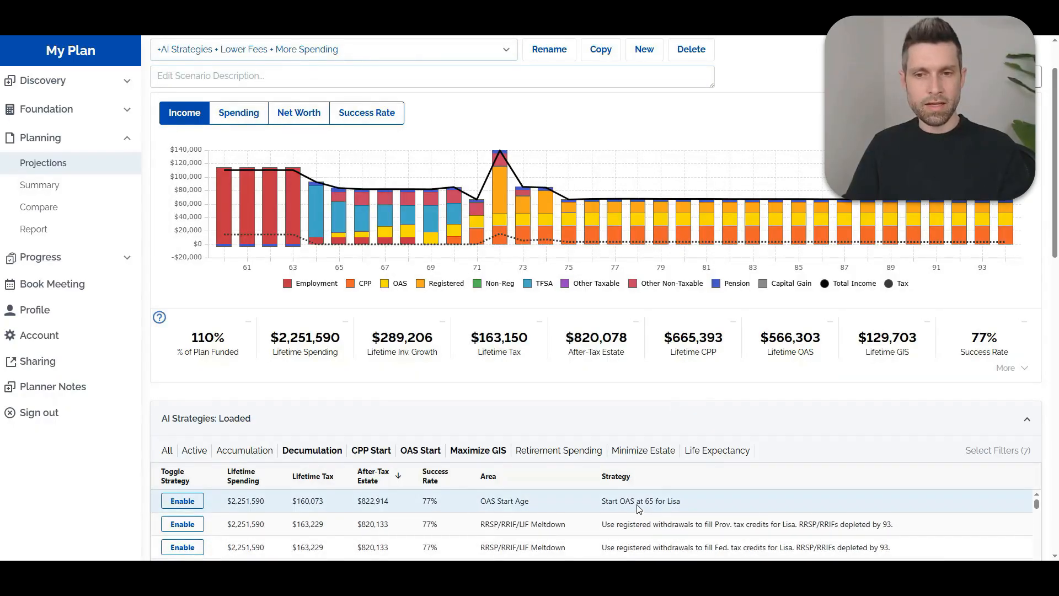
left_click(187, 503)
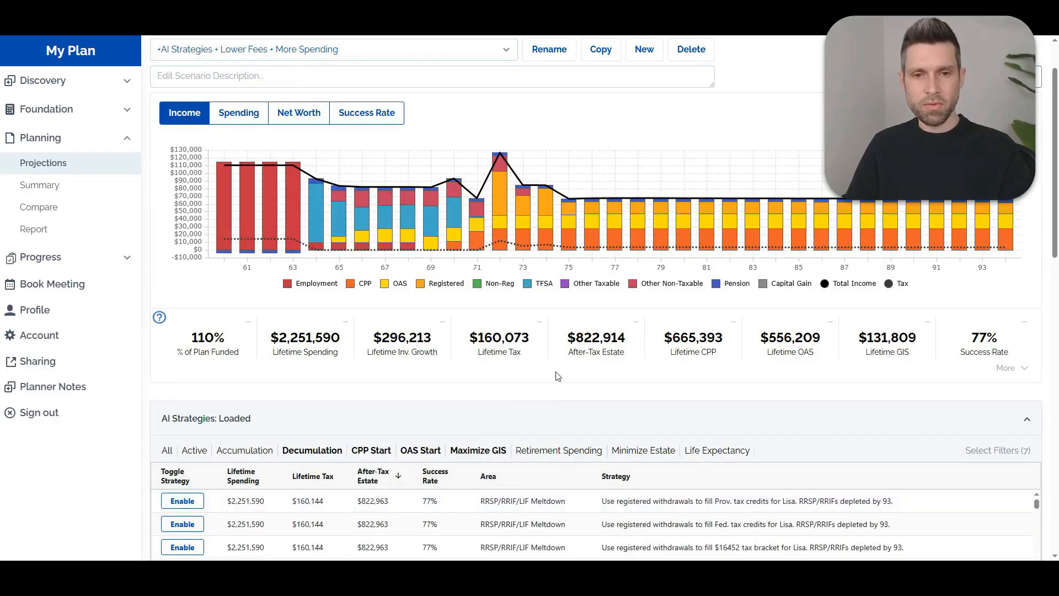
Step: Review the lifetime spending and after-tax estate of the "+AI Strategies + Lower Fees + More Spending" scenario
left_click_drag(645, 350, 570, 330)
left_click(607, 394)
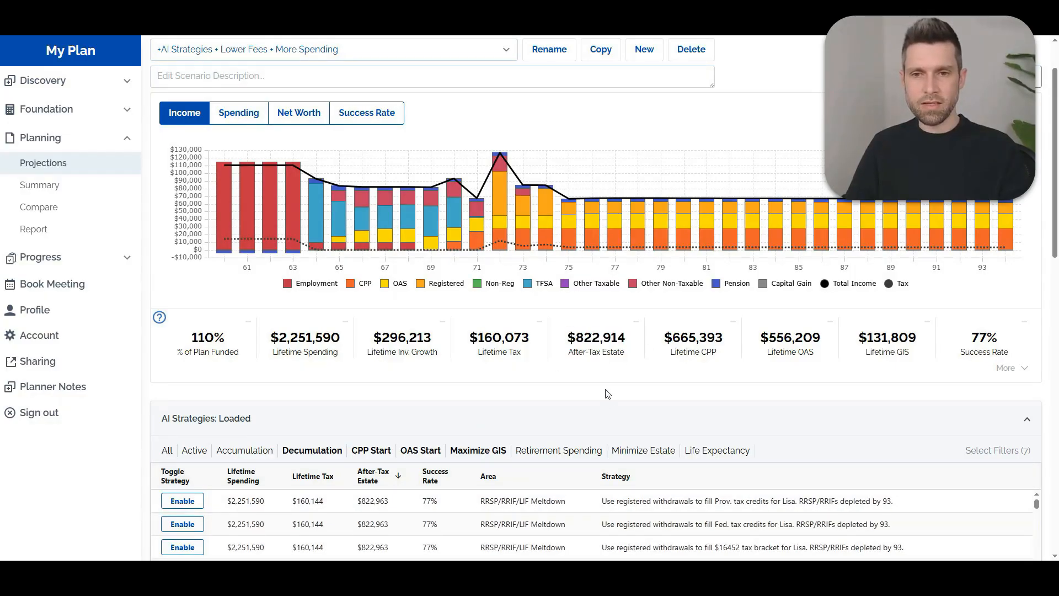
scroll(1057, 206, "up", 2)
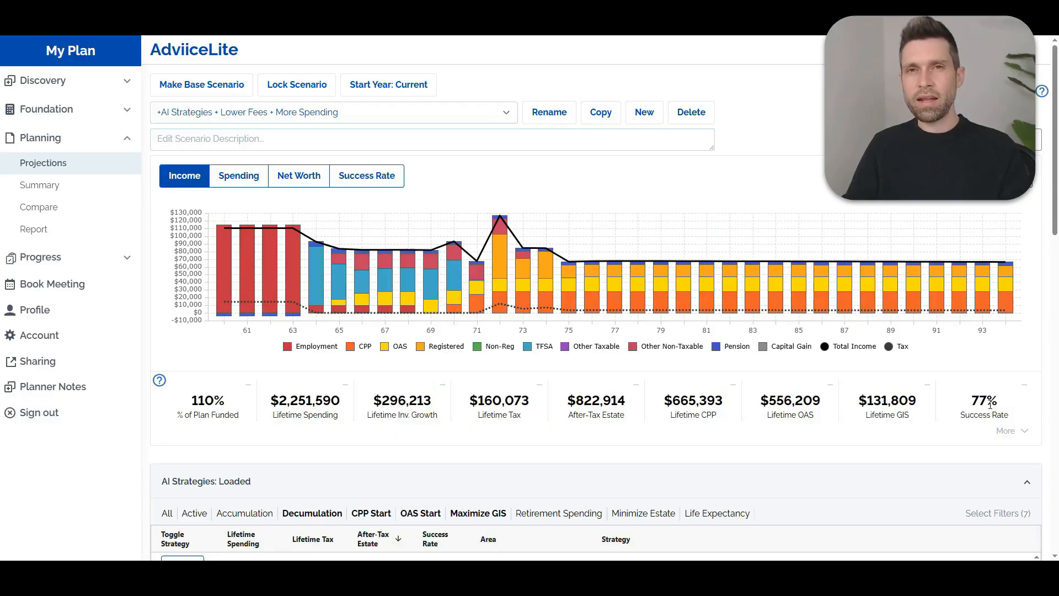
left_click_drag(350, 419, 268, 405)
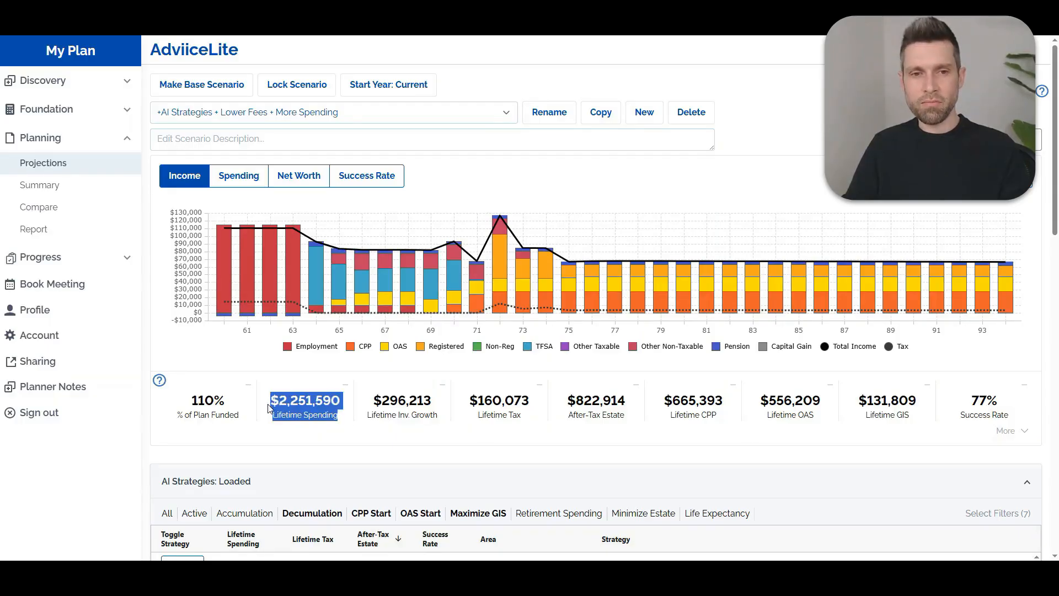
left_click(600, 437)
left_click_drag(627, 421, 569, 402)
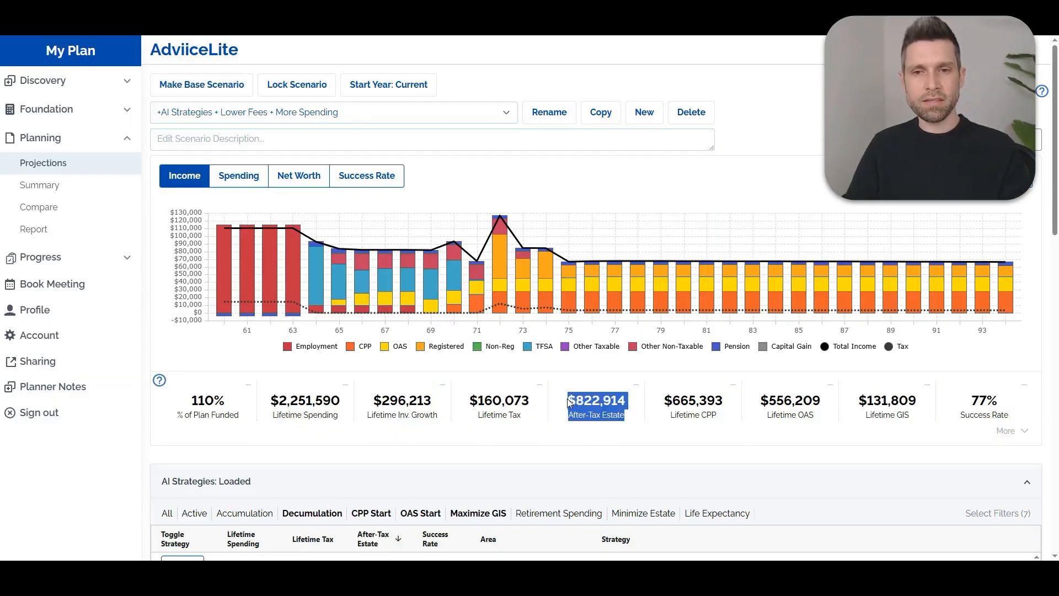
left_click(584, 427)
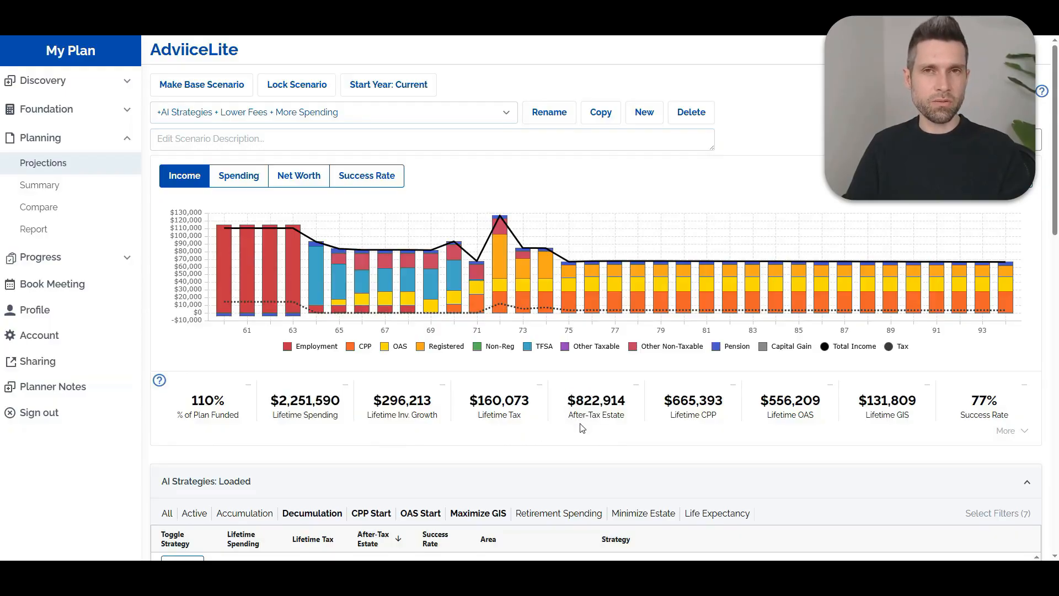